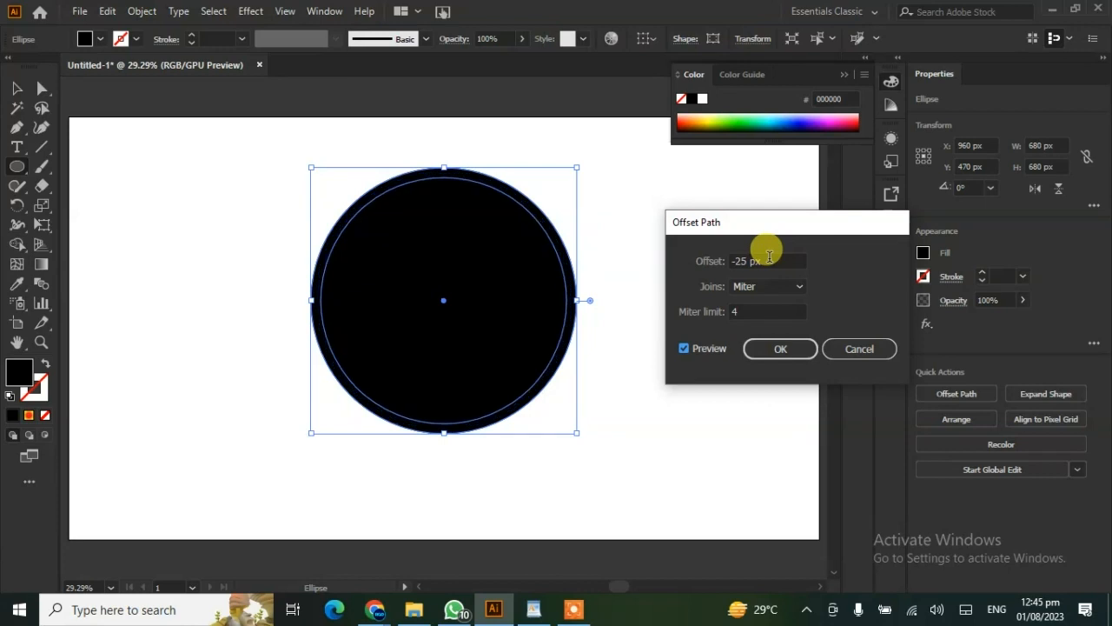
# - Offset the black circle's path inward to create a concentric inner circle 586 px wide
pyautogui.press('Down')
pyautogui.press('Down')
pyautogui.press('Down')
pyautogui.press('Down')
pyautogui.press('Down')
pyautogui.press('Down')
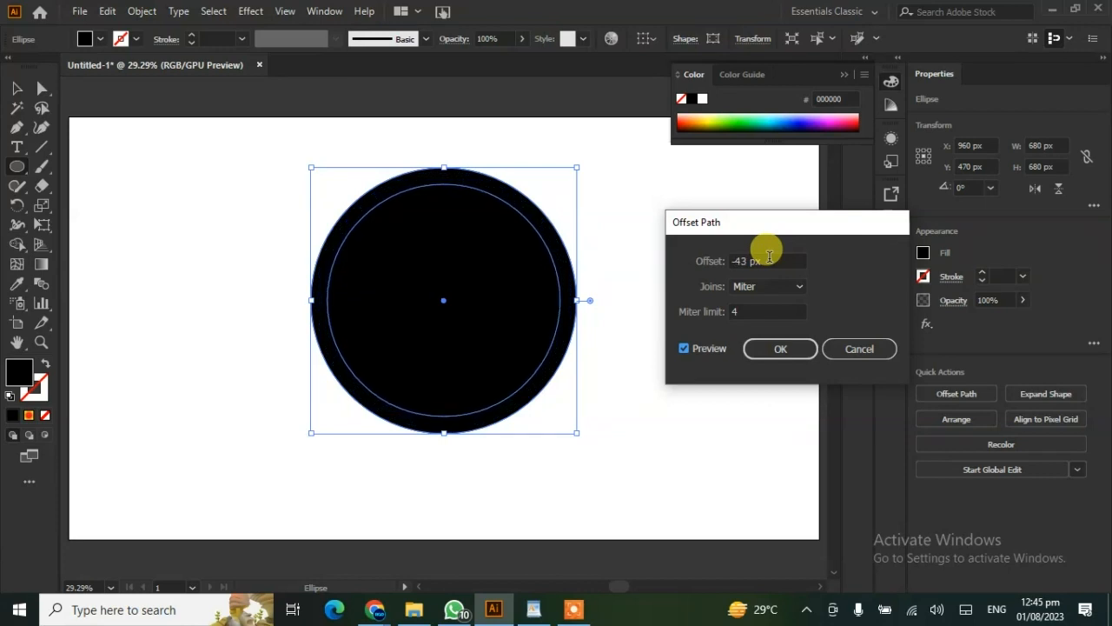
pyautogui.press('Down')
pyautogui.press('Down')
pyautogui.press('Down')
pyautogui.press('Down')
pyautogui.click(779, 350)
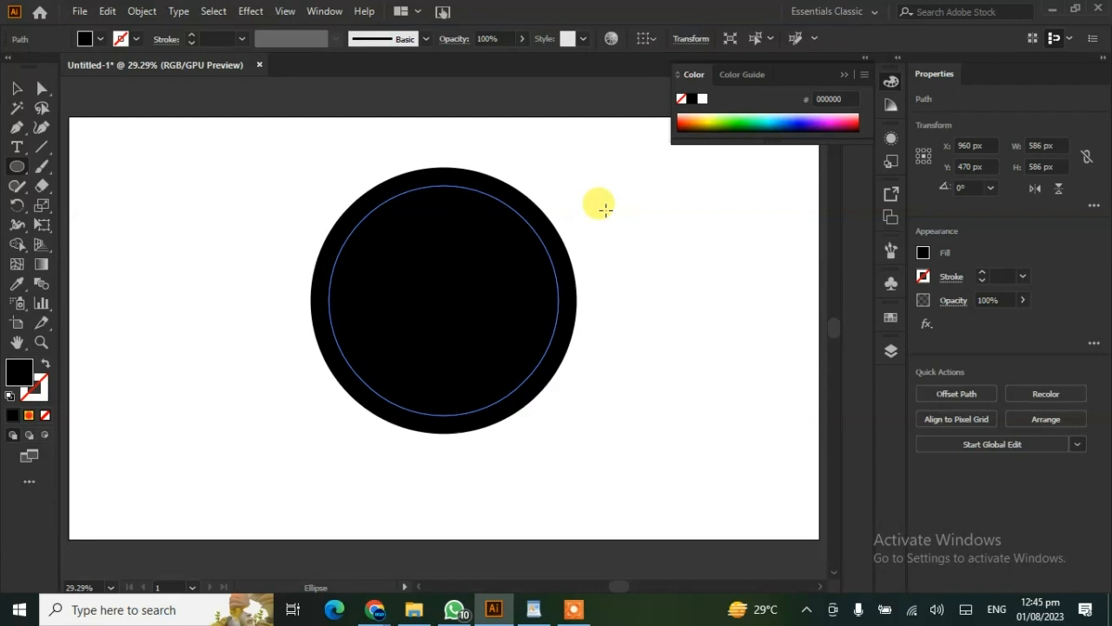
# - Create a second 680 px black circle, and subtract the inner circle from the first one with Minus Front to form a ring
pyautogui.click(692, 311)
pyautogui.click(514, 332)
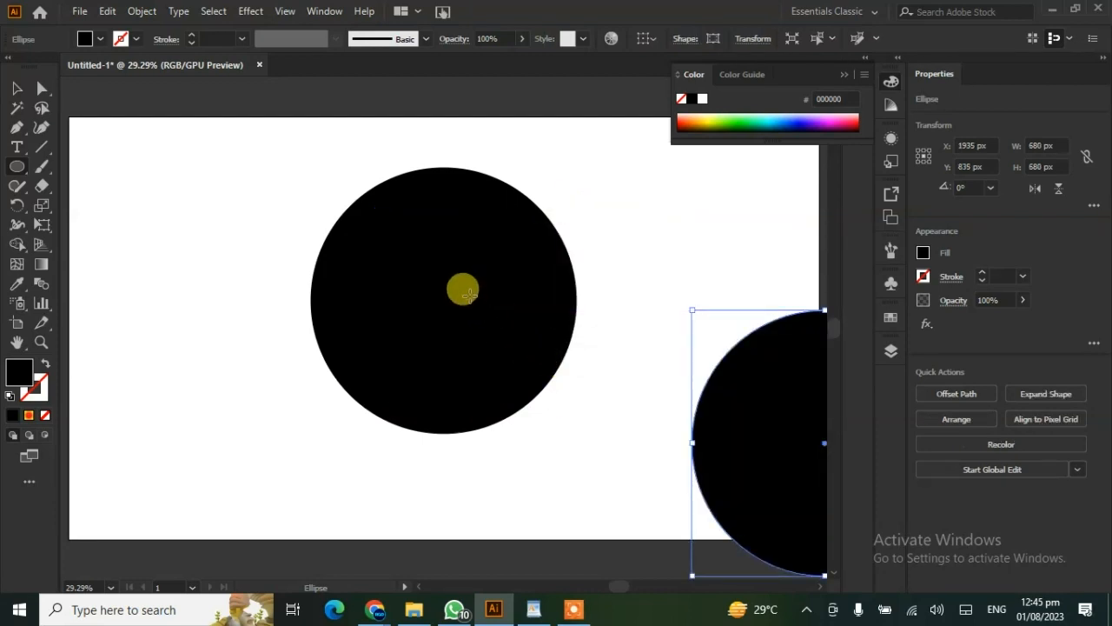
pyautogui.click(17, 87)
pyautogui.moveTo(215, 248); pyautogui.dragTo(578, 398)
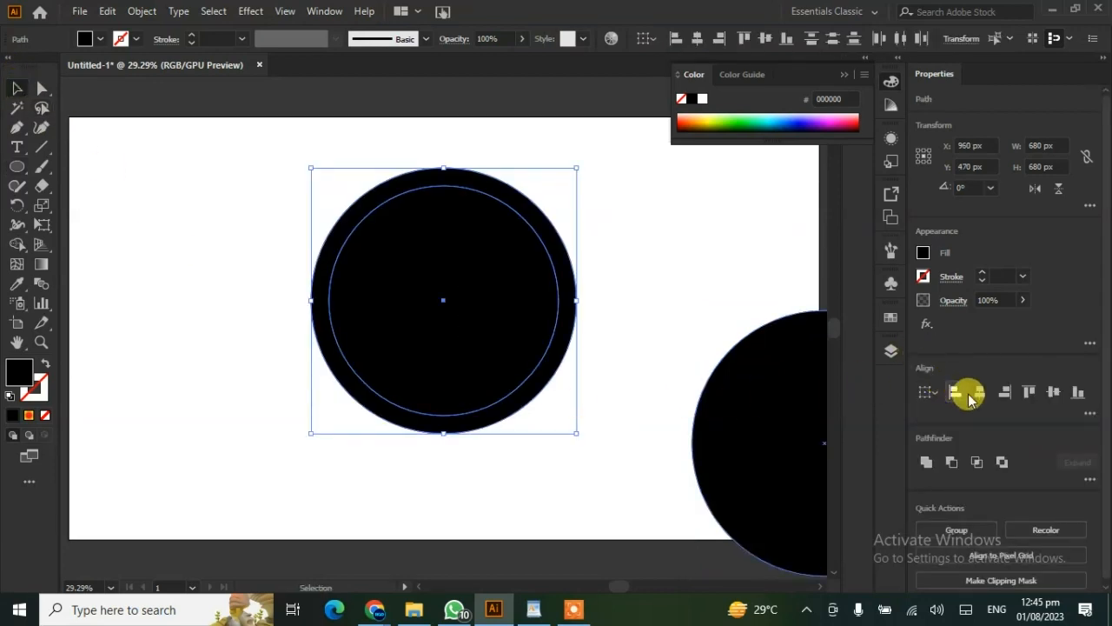
pyautogui.click(951, 465)
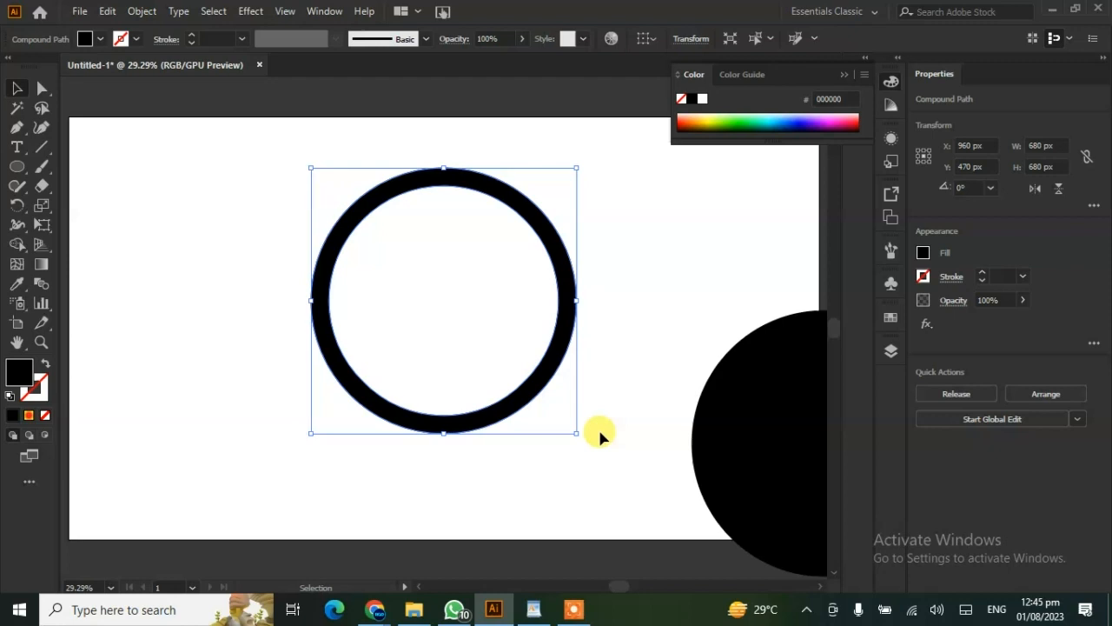
pyautogui.click(628, 437)
# - Move the spare circle onto the ring, swap its fill and stroke, and scale it to about 634 px, slightly off-centre towards the upper right
pyautogui.moveTo(769, 448); pyautogui.dragTo(389, 306)
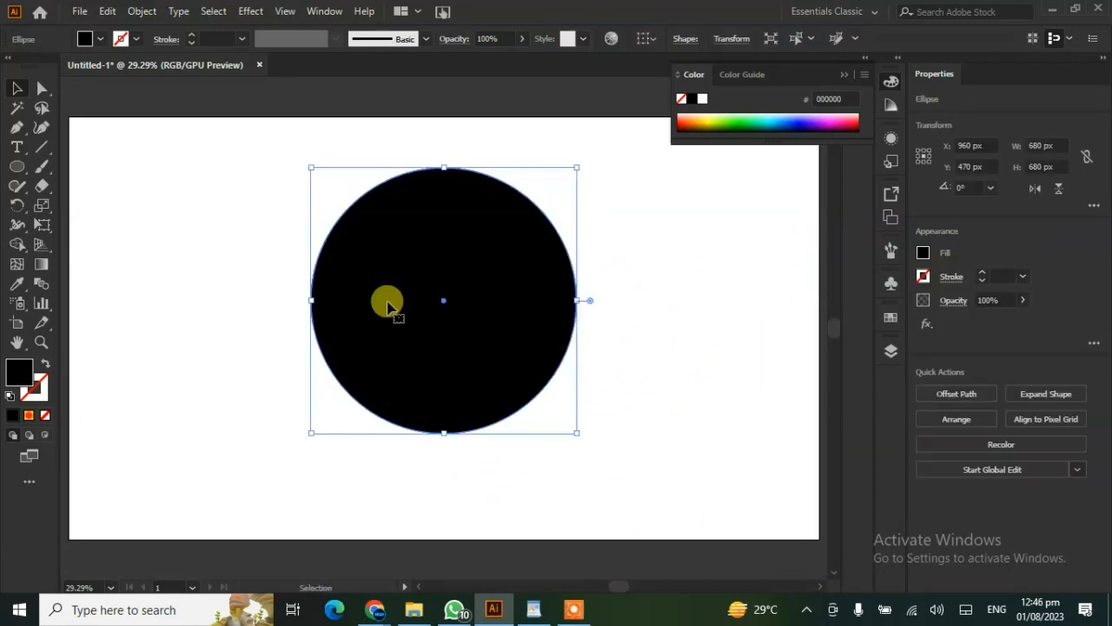
pyautogui.click(45, 365)
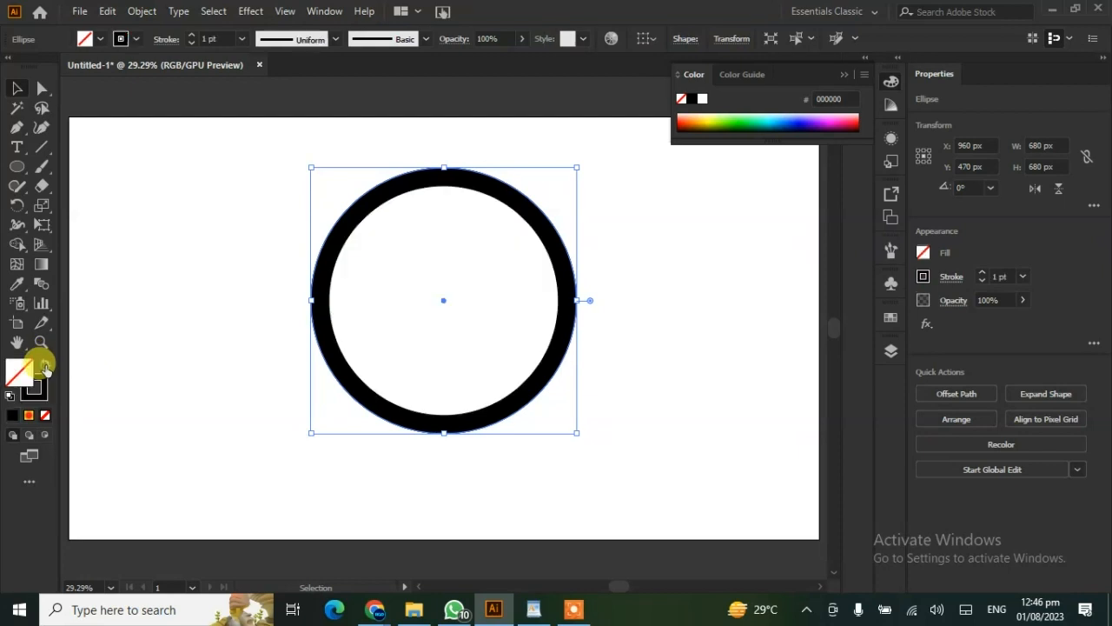
pyautogui.moveTo(444, 303); pyautogui.dragTo(461, 299)
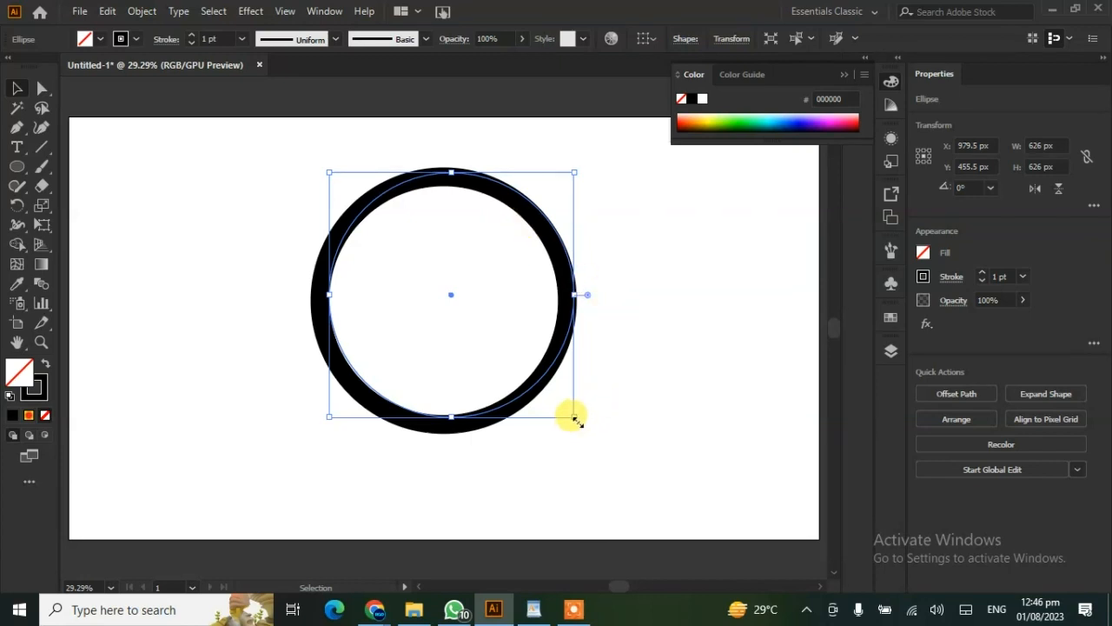
pyautogui.moveTo(574, 418); pyautogui.dragTo(576, 422)
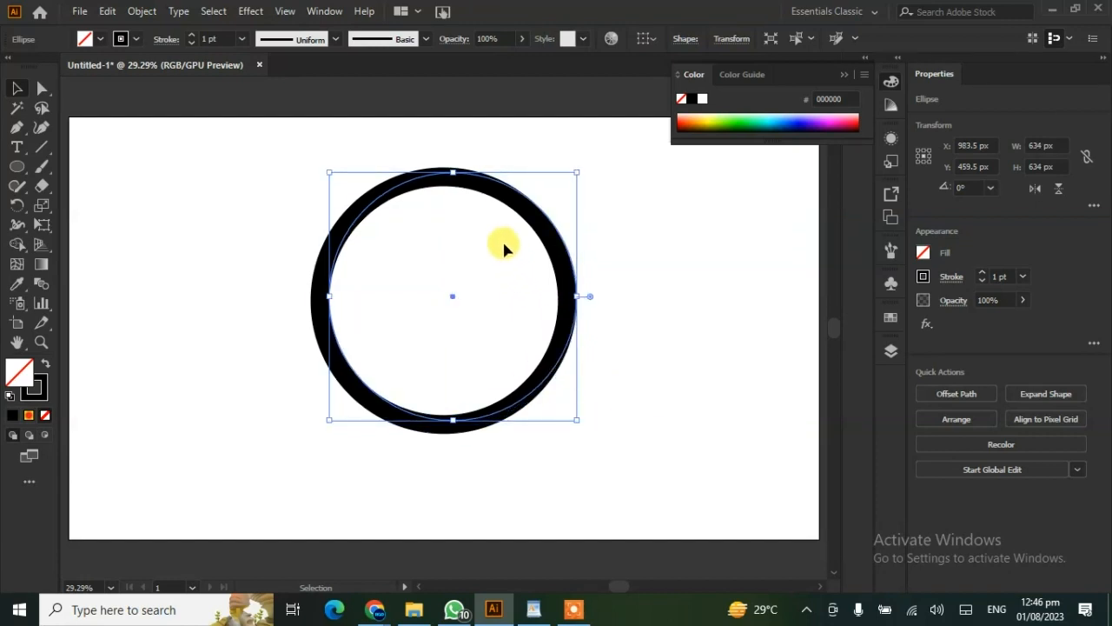
# - Give the off-centre circle over the ring a white 14 pt stroke
pyautogui.click(192, 37)
pyautogui.click(192, 37)
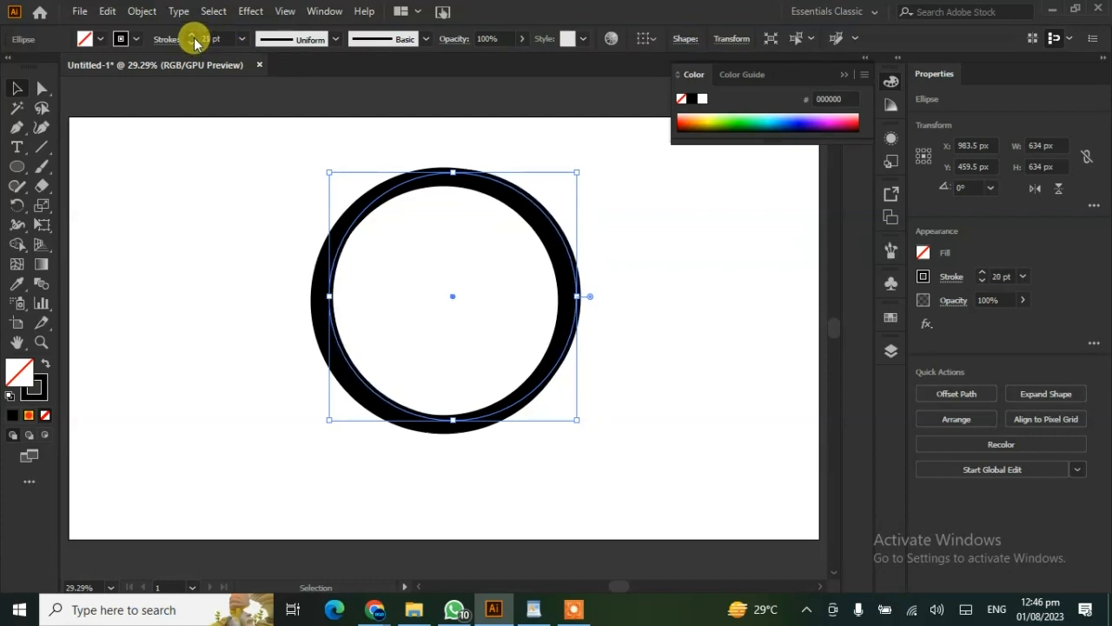
pyautogui.click(136, 40)
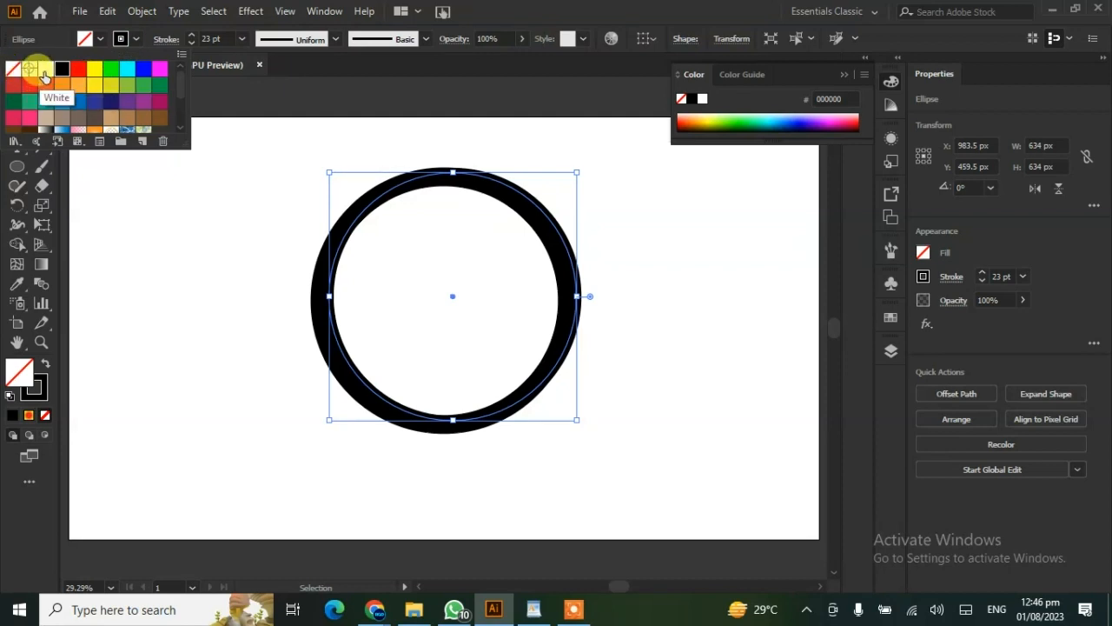
pyautogui.click(45, 69)
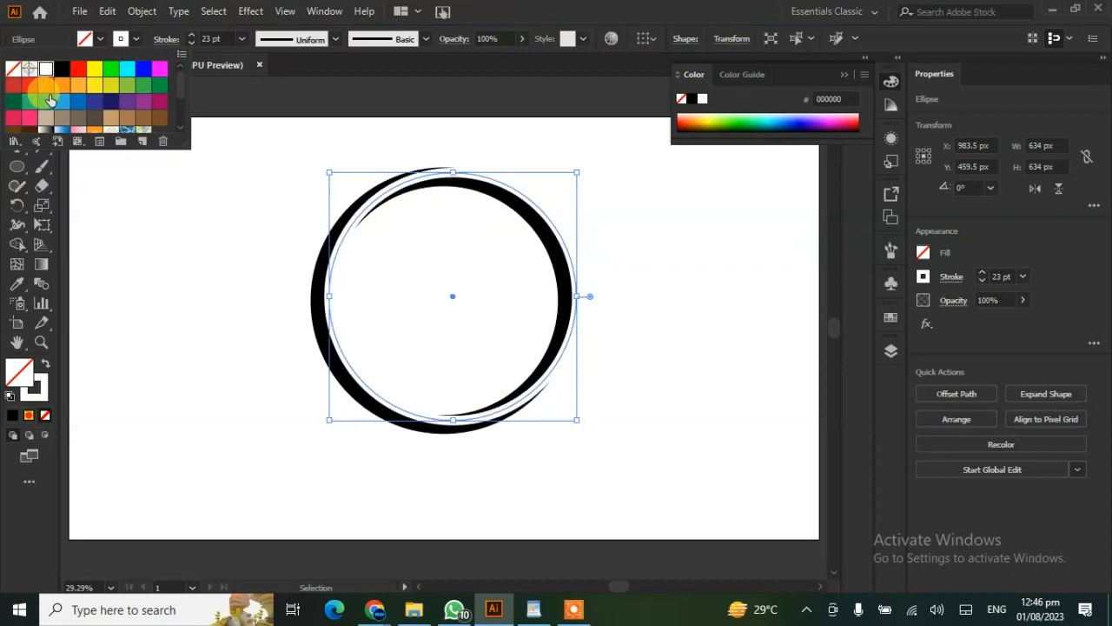
pyautogui.click(192, 45)
pyautogui.click(193, 45)
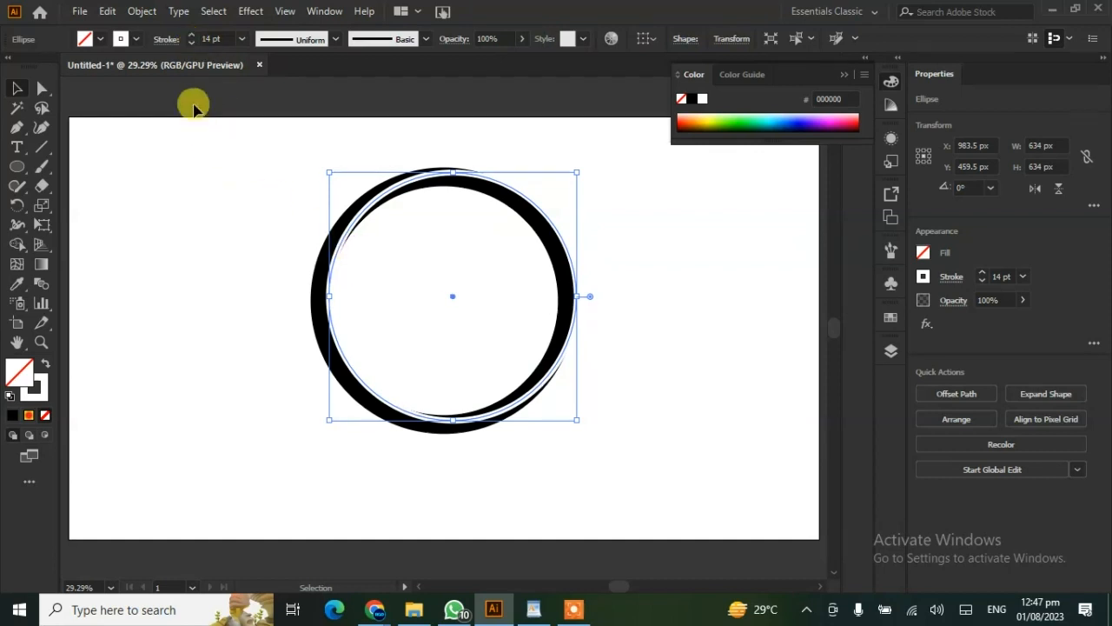
# - Expand the white circle's stroke and subtract it from the black ring with Minus Front
pyautogui.click(142, 11)
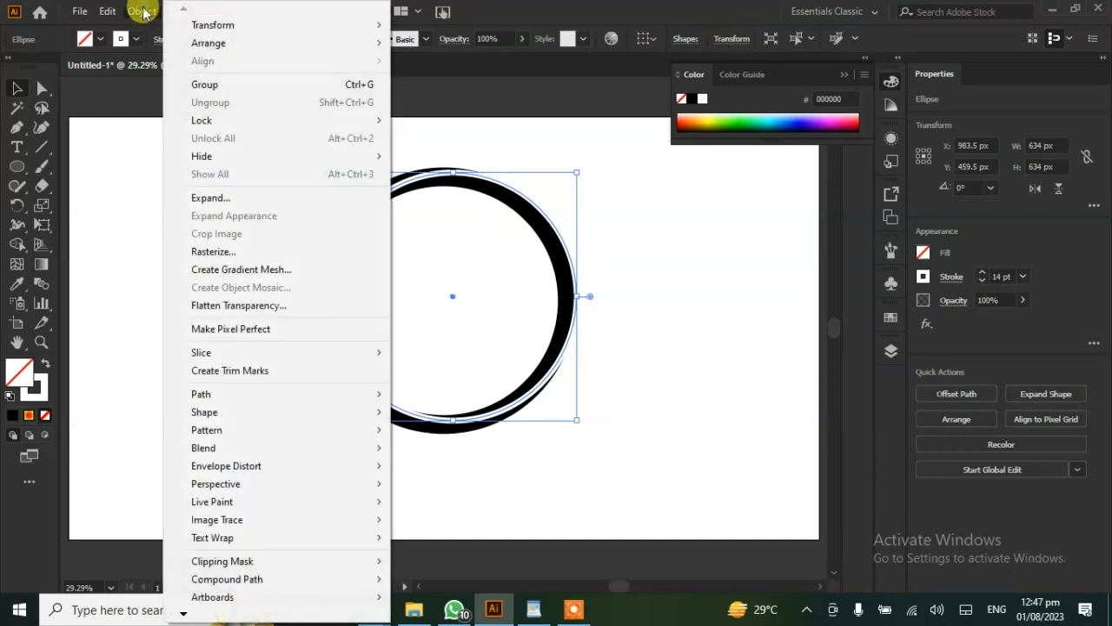
pyautogui.click(211, 197)
pyautogui.click(521, 400)
pyautogui.moveTo(687, 258); pyautogui.dragTo(286, 453)
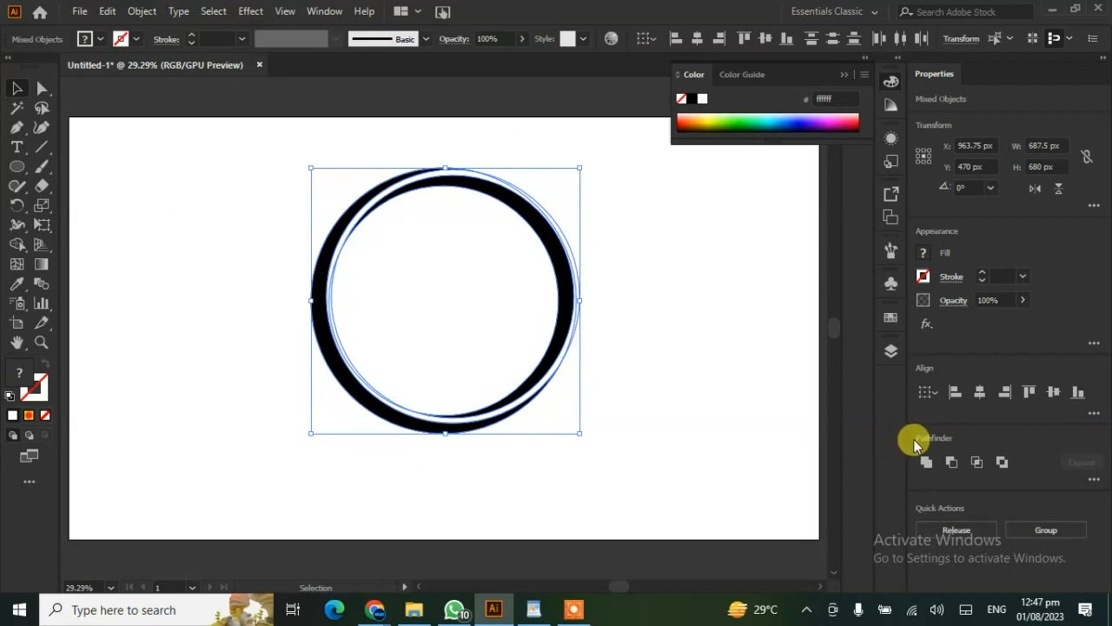
pyautogui.click(952, 461)
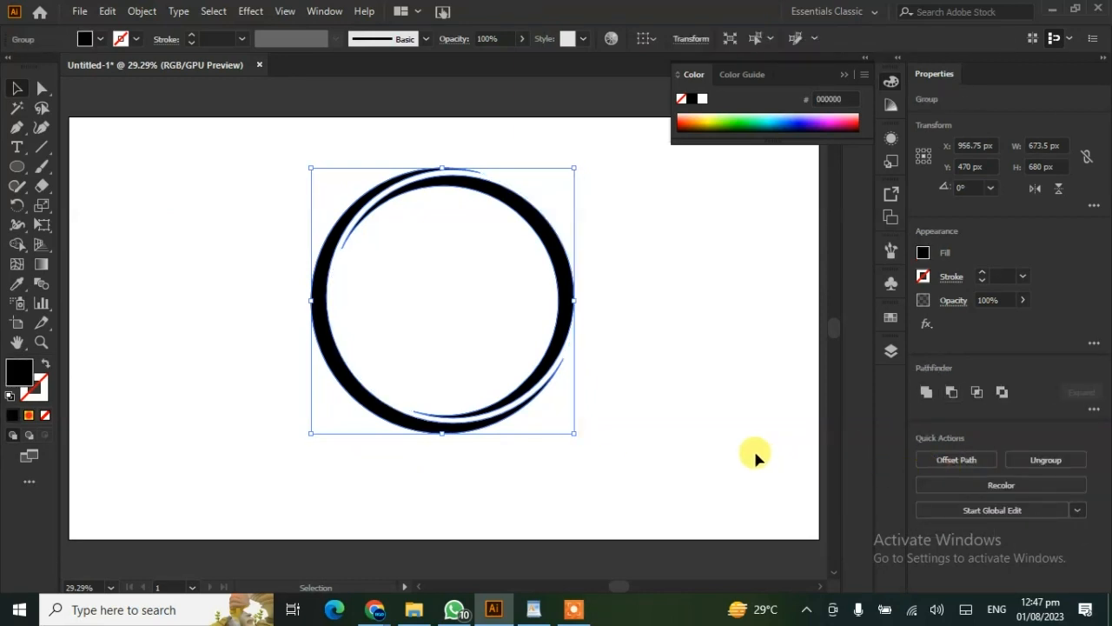
pyautogui.click(717, 441)
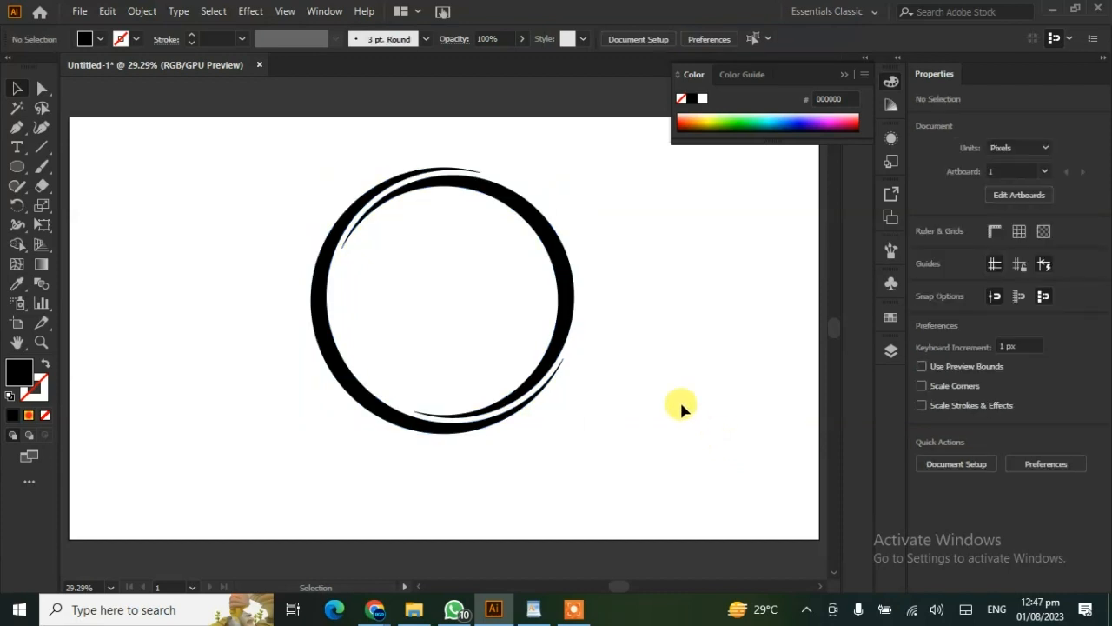
# - Move the ring to the artboard's right side and create four evenly spaced vertical black bars, each 50 × 253 px, in the empty area
pyautogui.click(370, 402)
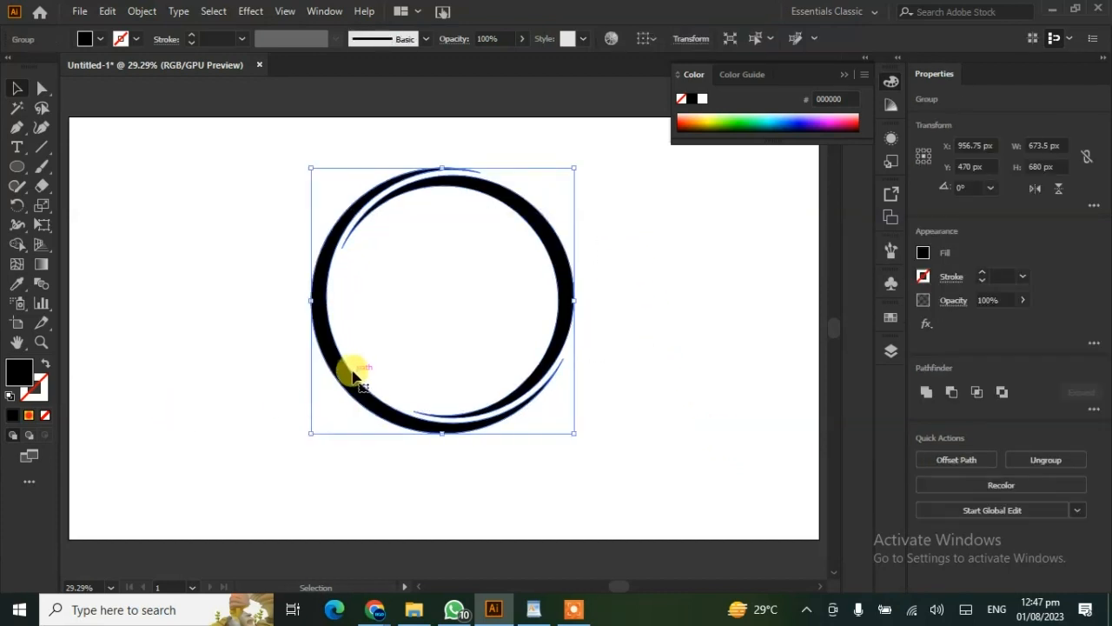
pyautogui.moveTo(351, 373); pyautogui.dragTo(563, 372)
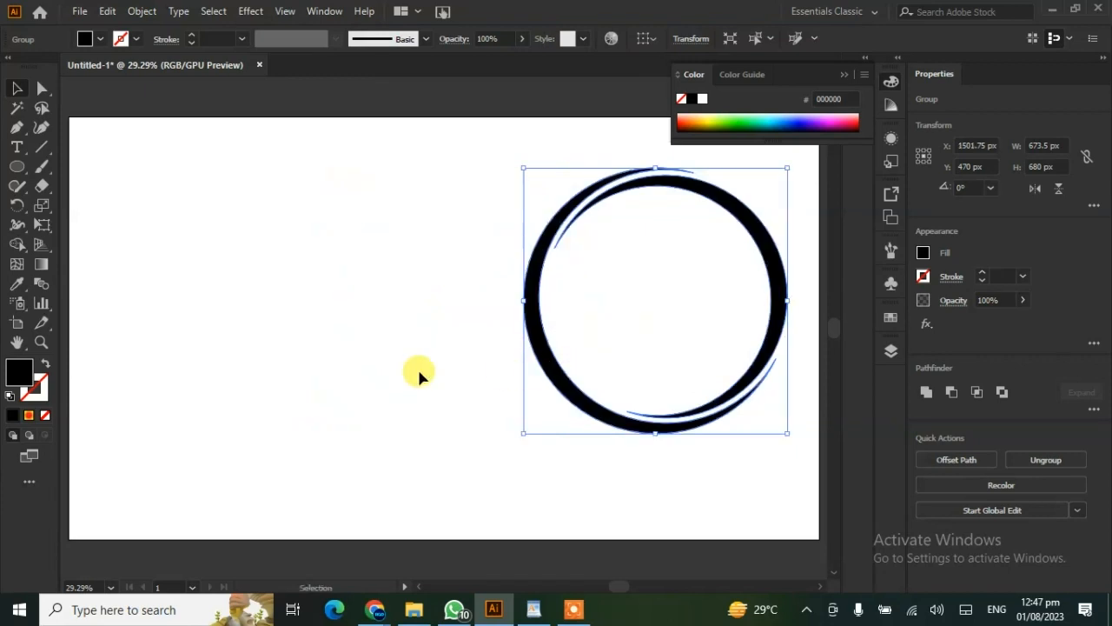
pyautogui.click(17, 165)
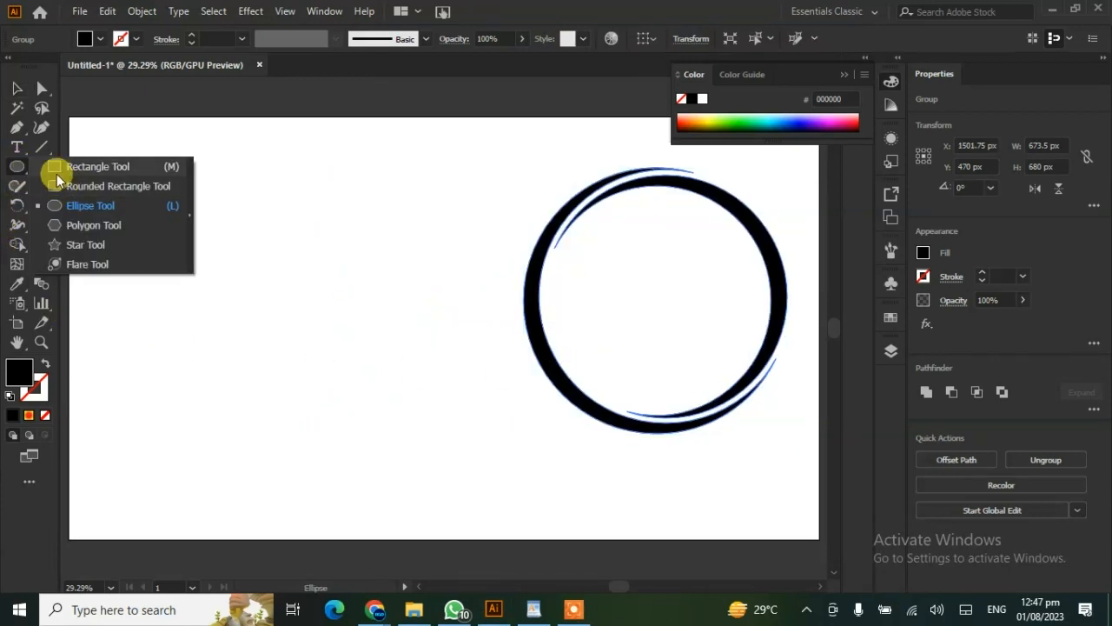
pyautogui.click(60, 167)
pyautogui.moveTo(230, 283); pyautogui.dragTo(244, 375)
pyautogui.moveTo(241, 330); pyautogui.dragTo(268, 338)
pyautogui.hotkey('ctrl', 'd')
pyautogui.hotkey('ctrl', 'd')
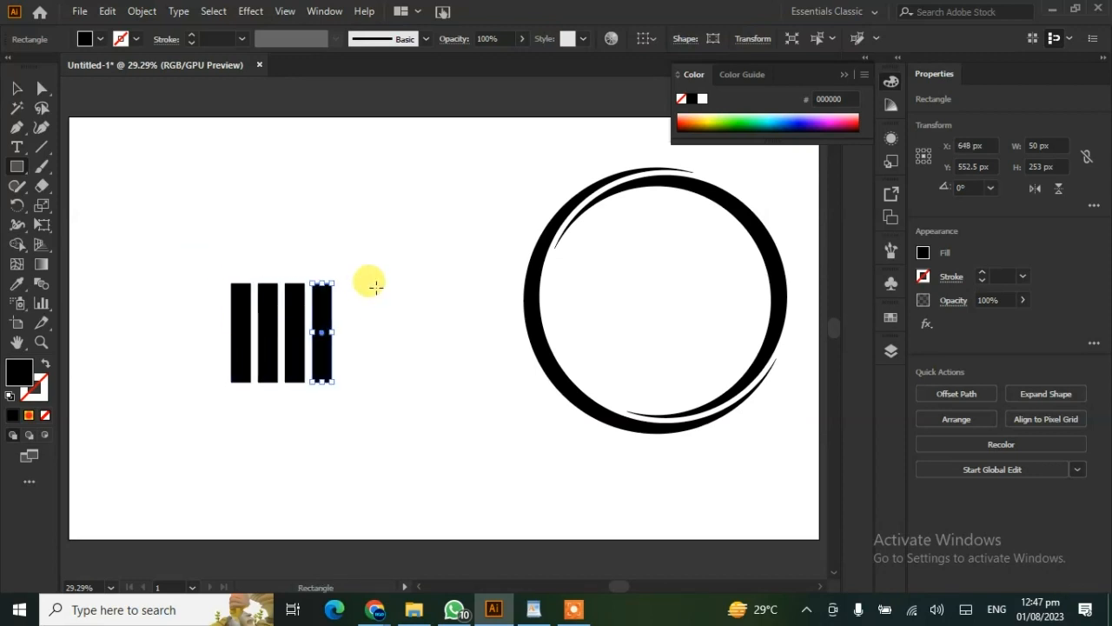
# - Extend the tops of the second, third and fourth bars so the heights rise from left to right
pyautogui.click(17, 88)
pyautogui.moveTo(368, 263); pyautogui.dragTo(321, 228)
pyautogui.click(293, 292)
pyautogui.moveTo(294, 284); pyautogui.dragTo(268, 272)
pyautogui.click(274, 290)
pyautogui.click(194, 348)
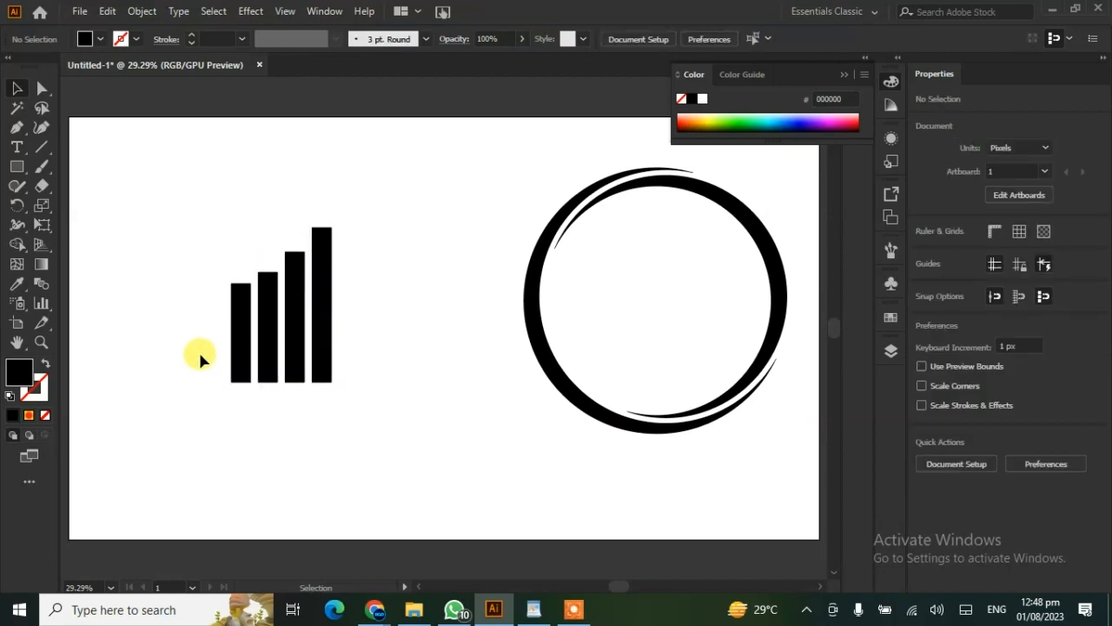
# - Draw a thin vertical wick through the shortest bar, and place the candlestick group inside the ring at about 217 × 396 px
pyautogui.click(20, 169)
pyautogui.moveTo(238, 270); pyautogui.dragTo(236, 401)
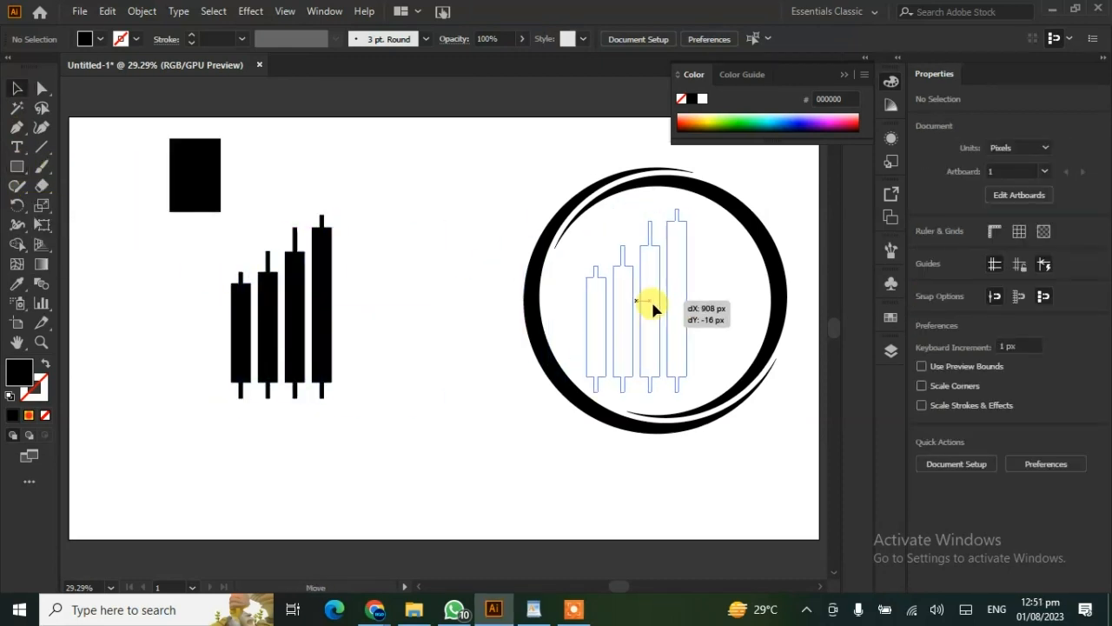
pyautogui.moveTo(651, 298); pyautogui.dragTo(660, 293)
pyautogui.moveTo(699, 208)
pyautogui.mouseDown()
pyautogui.moveTo(690, 199)
pyautogui.moveTo(691, 223)
pyautogui.mouseUp()
# - Draw an open four-point zigzag trend line rising across the ring from its lower left to its upper right, about 659 × 441 px
pyautogui.click(16, 126)
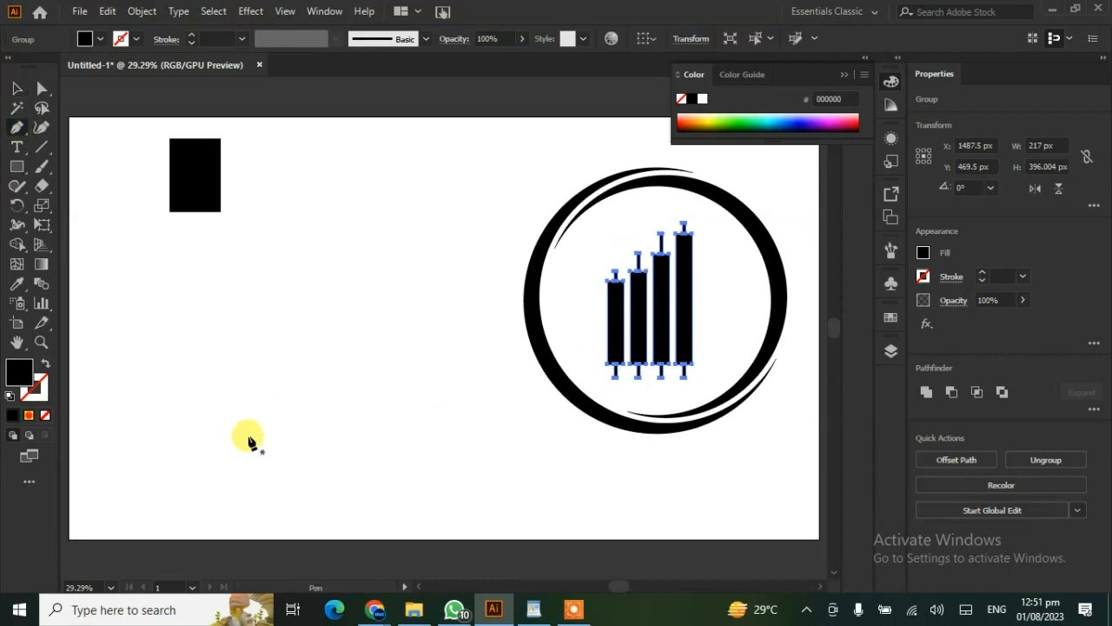
pyautogui.click(517, 389)
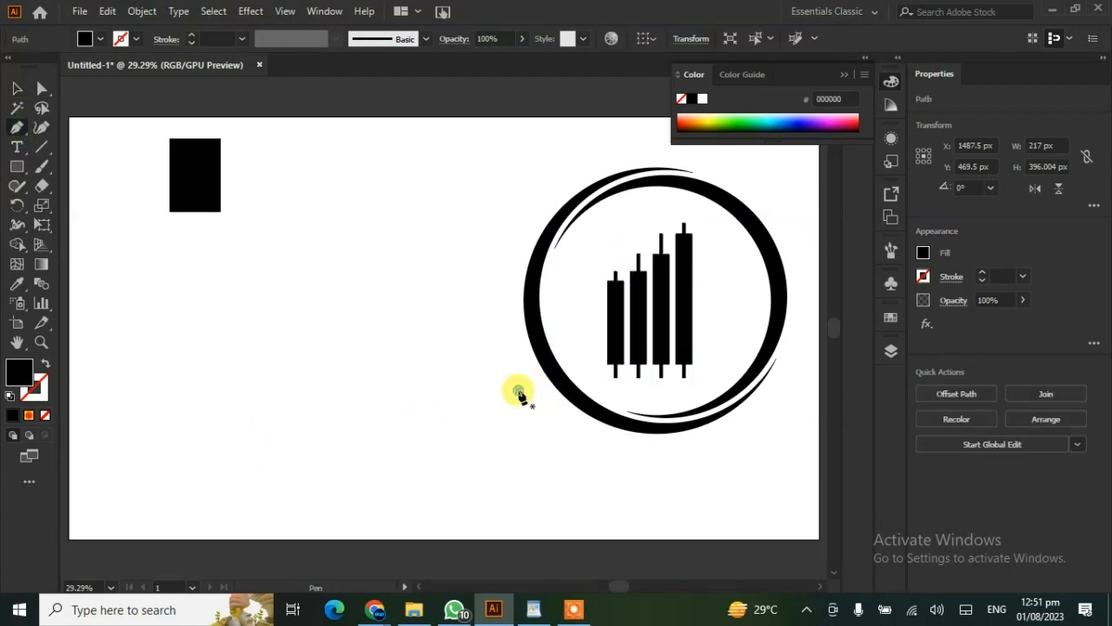
pyautogui.click(582, 306)
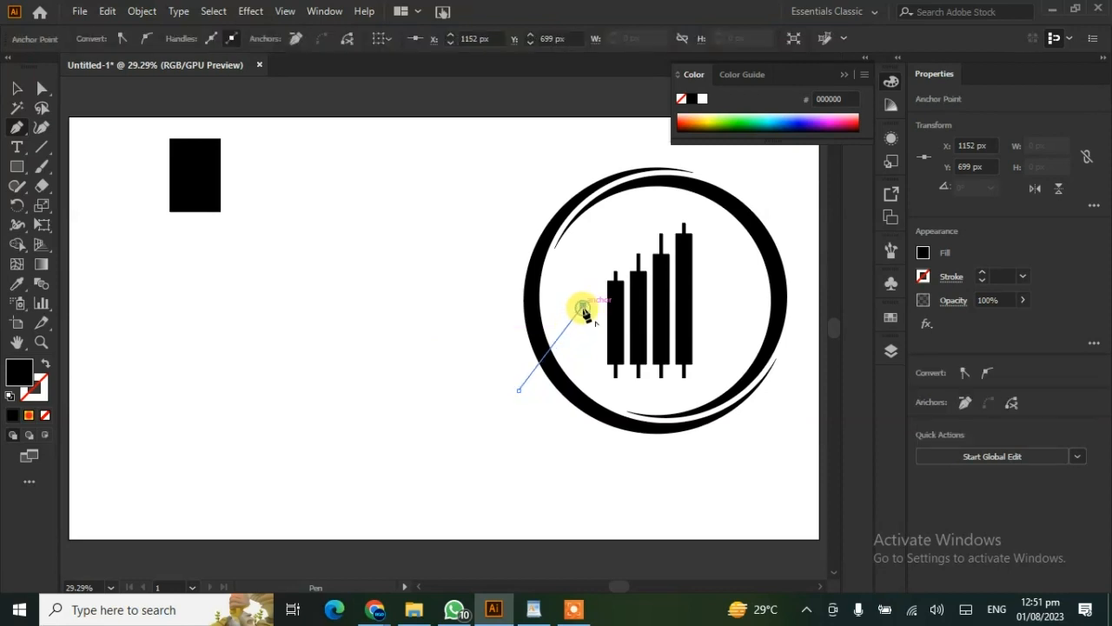
pyautogui.click(650, 339)
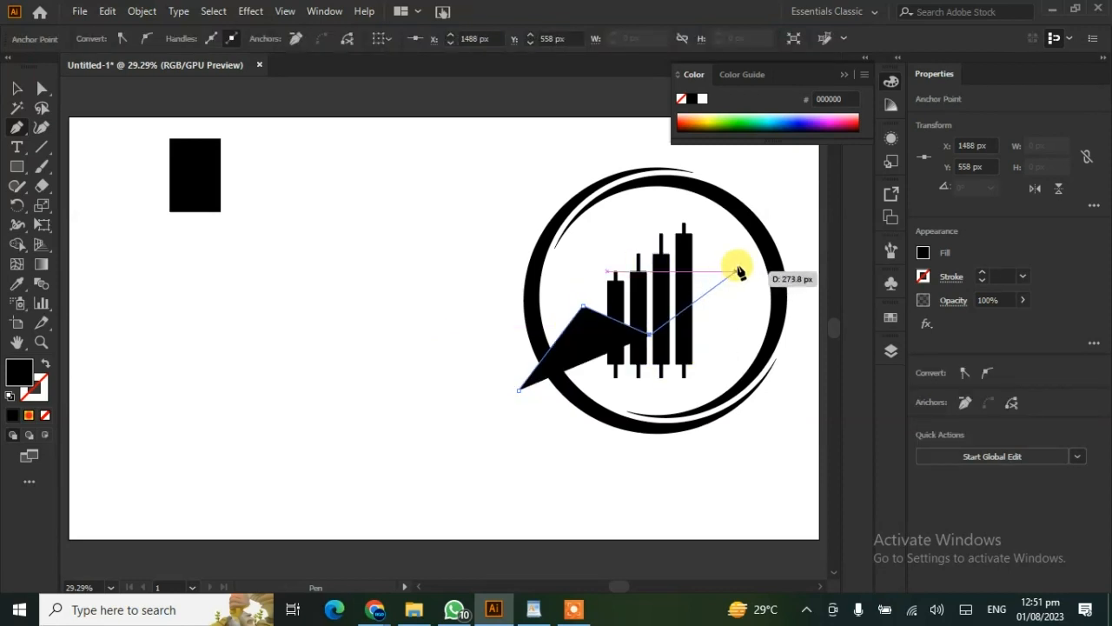
pyautogui.click(775, 220)
pyautogui.press('Escape')
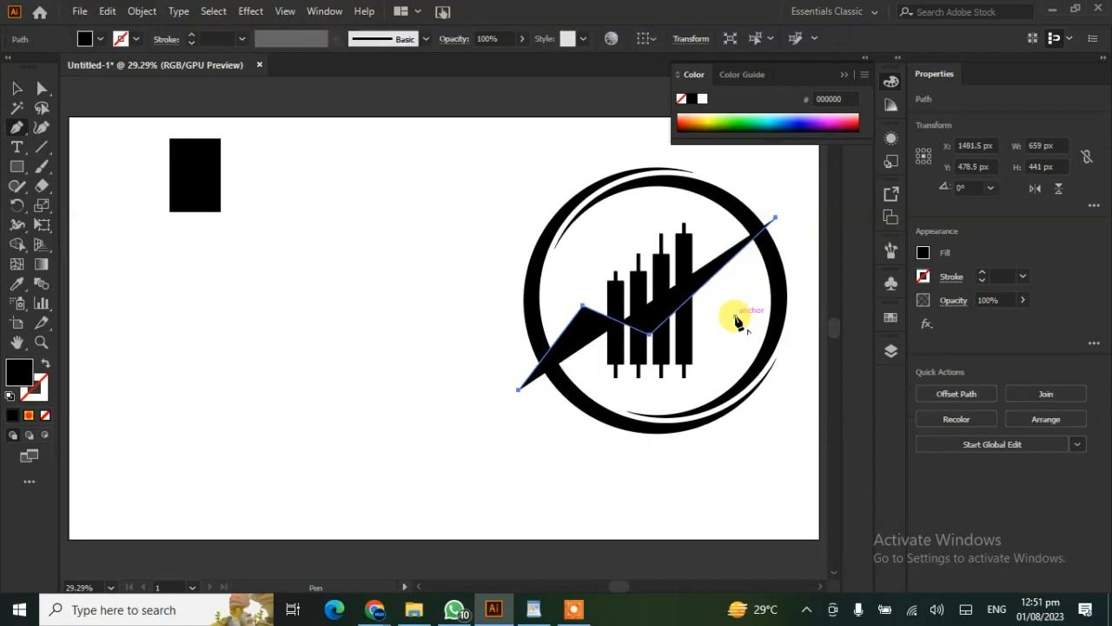
# - Turn the zigzag's fill into a black stroke of about 51 pt with the triangular width profile, flipped to be widest at the upper-right end
pyautogui.click(45, 363)
pyautogui.click(192, 37)
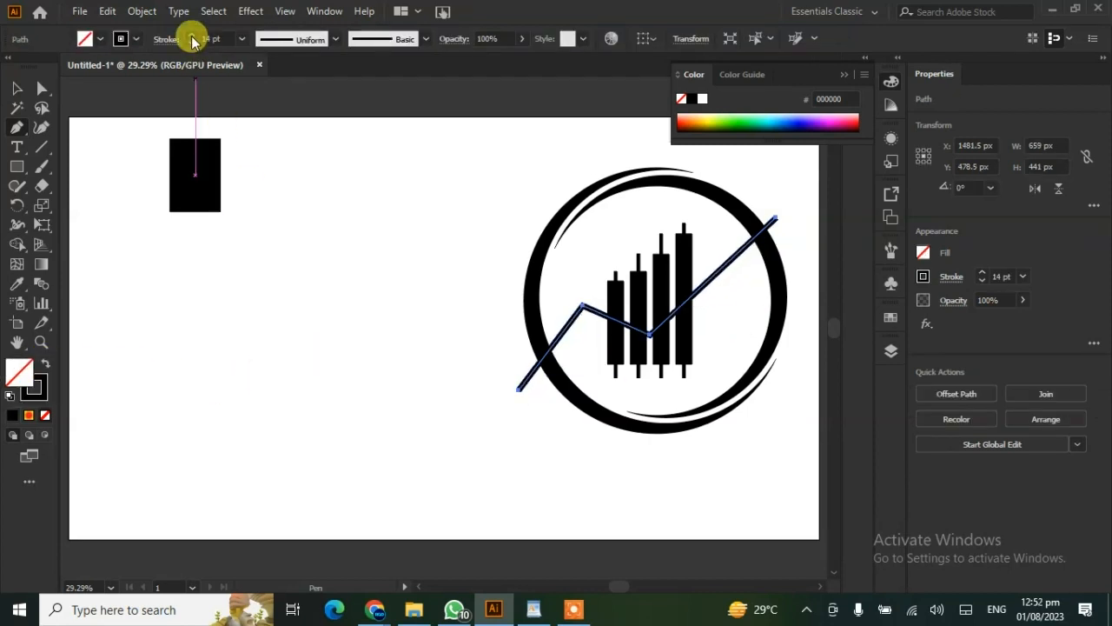
pyautogui.click(335, 40)
pyautogui.click(296, 165)
pyautogui.click(1060, 374)
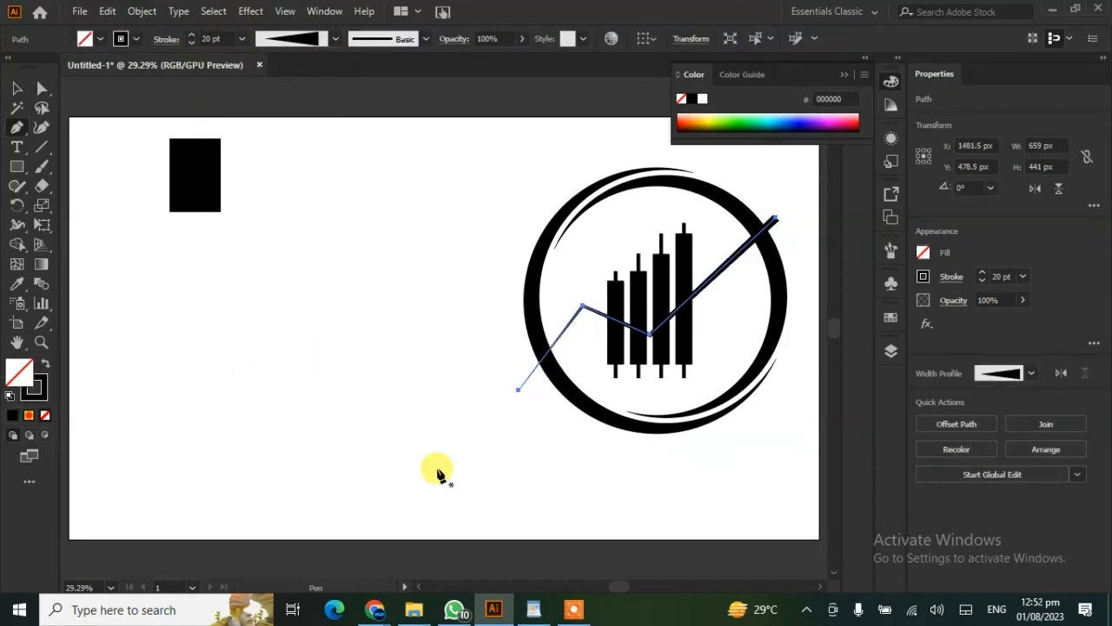
pyautogui.click(192, 35)
pyautogui.click(192, 35)
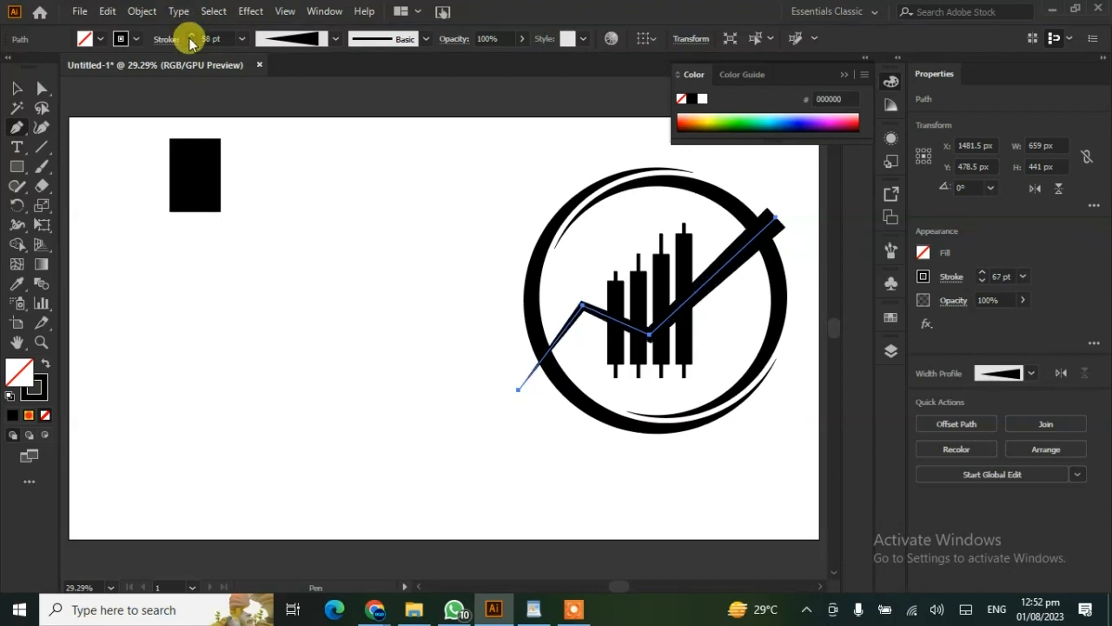
pyautogui.click(19, 245)
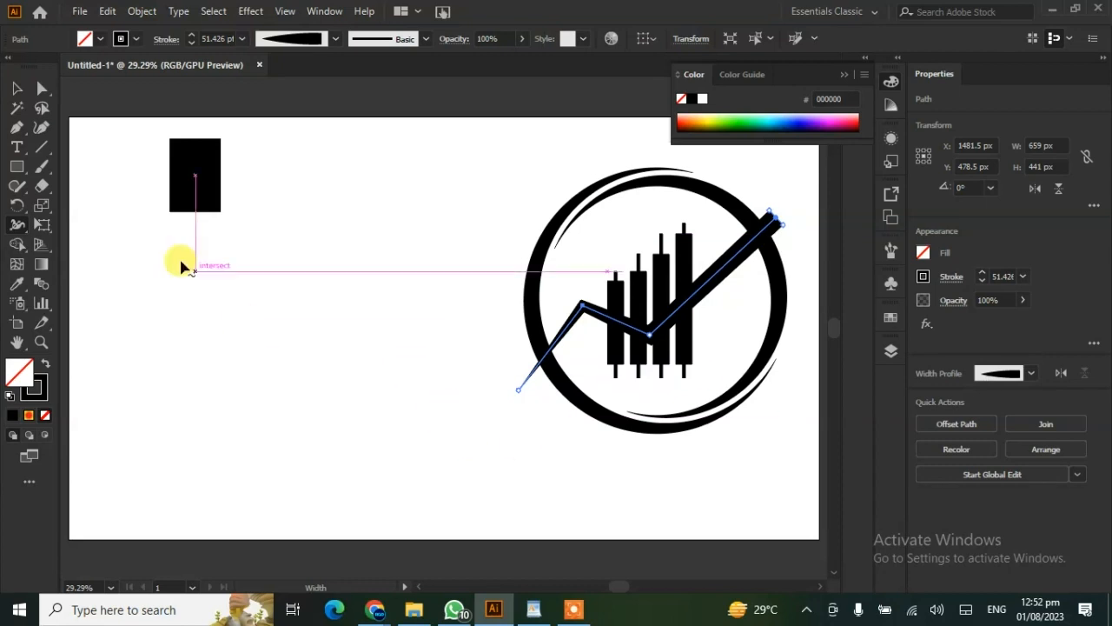
# - Draw a black-filled square left of the ring, turned 45°, with a rectangle about 367 px wide over its lower half
pyautogui.click(16, 166)
pyautogui.click(53, 167)
pyautogui.moveTo(264, 277)
pyautogui.mouseDown()
pyautogui.moveTo(294, 305)
pyautogui.moveTo(319, 298)
pyautogui.moveTo(231, 316)
pyautogui.moveTo(339, 352)
pyautogui.mouseUp()
pyautogui.click(17, 87)
pyautogui.click(45, 363)
pyautogui.click(17, 167)
# - Separate the overlapping square and rectangle with Shape Builder, and delete the rectangle to leave a triangular arrowhead
pyautogui.press('v')
pyautogui.moveTo(292, 210)
pyautogui.mouseDown()
pyautogui.moveTo(257, 323)
pyautogui.moveTo(279, 306)
pyautogui.mouseUp()
pyautogui.click(16, 244)
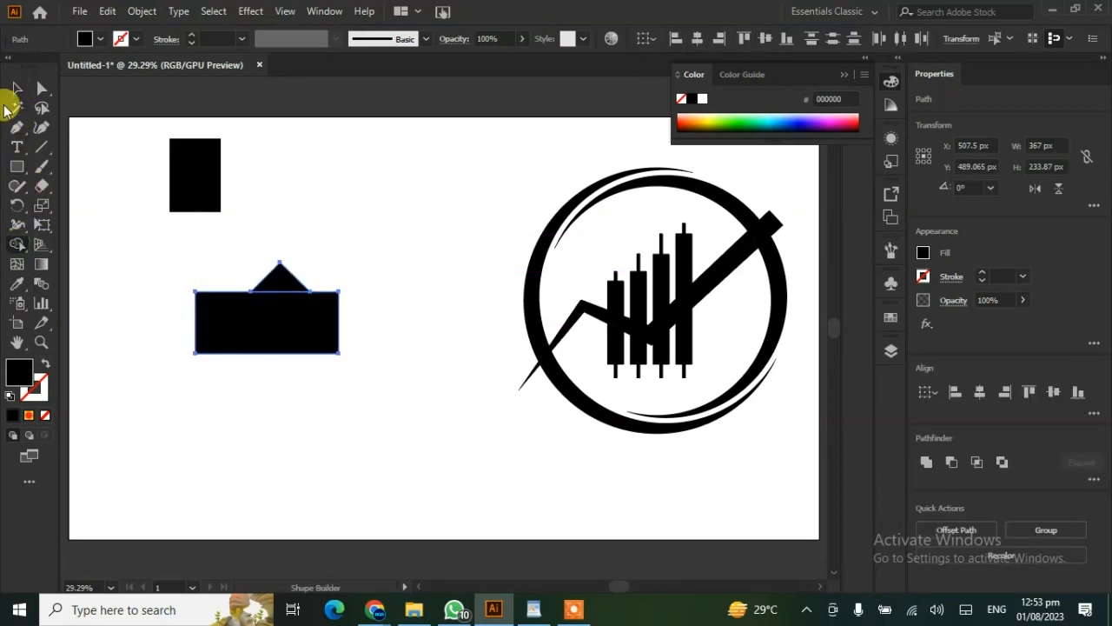
pyautogui.click(16, 87)
pyautogui.click(217, 412)
pyautogui.click(267, 349)
pyautogui.press('Delete')
# - Place the black triangle on the trend line's upper-right end, rotated to 315° to point along the line as an arrowhead
pyautogui.click(280, 281)
pyautogui.moveTo(280, 262); pyautogui.dragTo(771, 248)
pyautogui.click(268, 334)
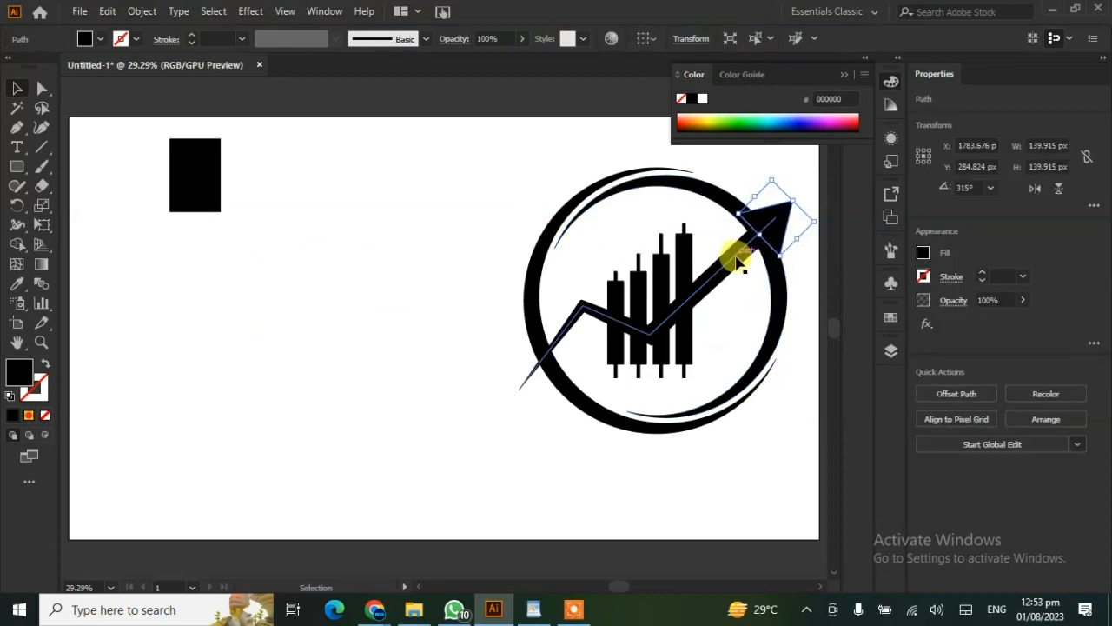
# - Expand the appearance of the tapered trend line so its stroke becomes a filled outline
pyautogui.click(739, 263)
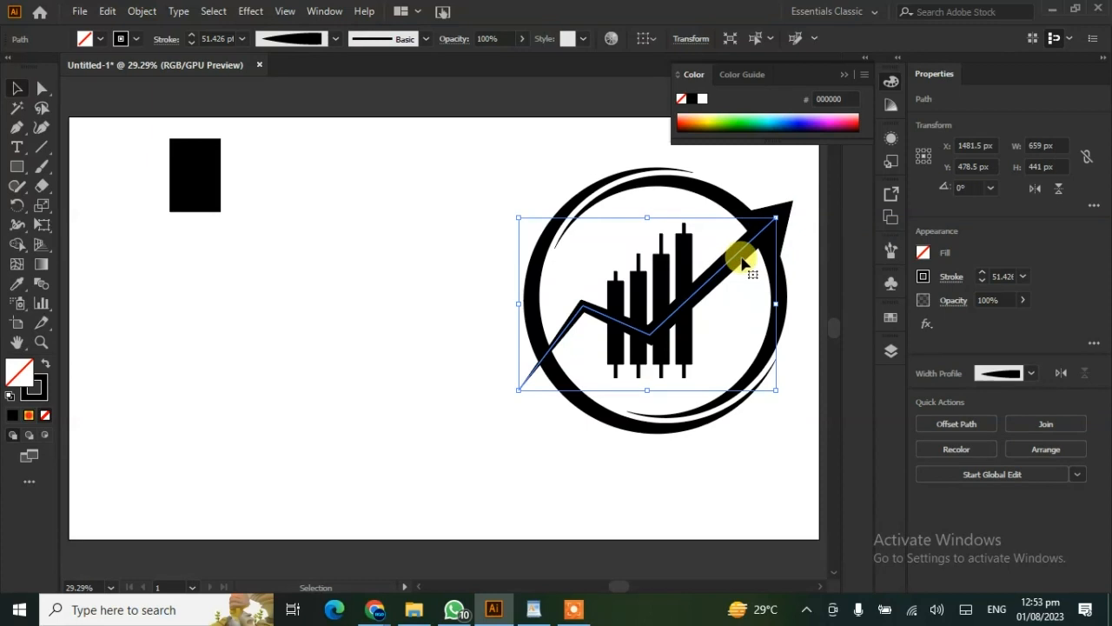
pyautogui.click(141, 13)
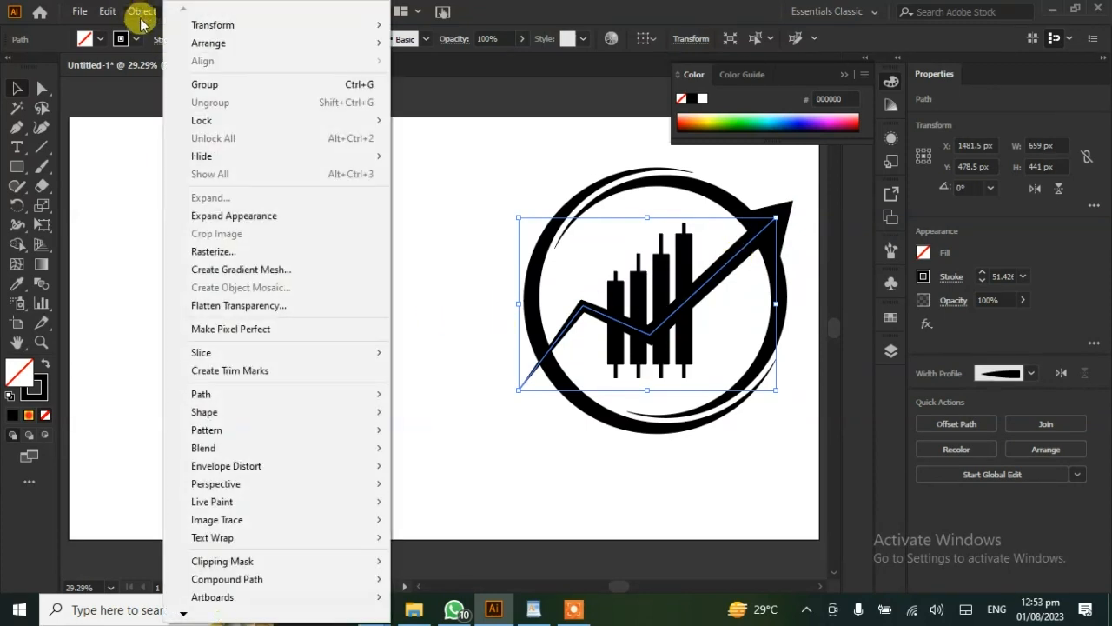
pyautogui.click(208, 216)
pyautogui.click(293, 356)
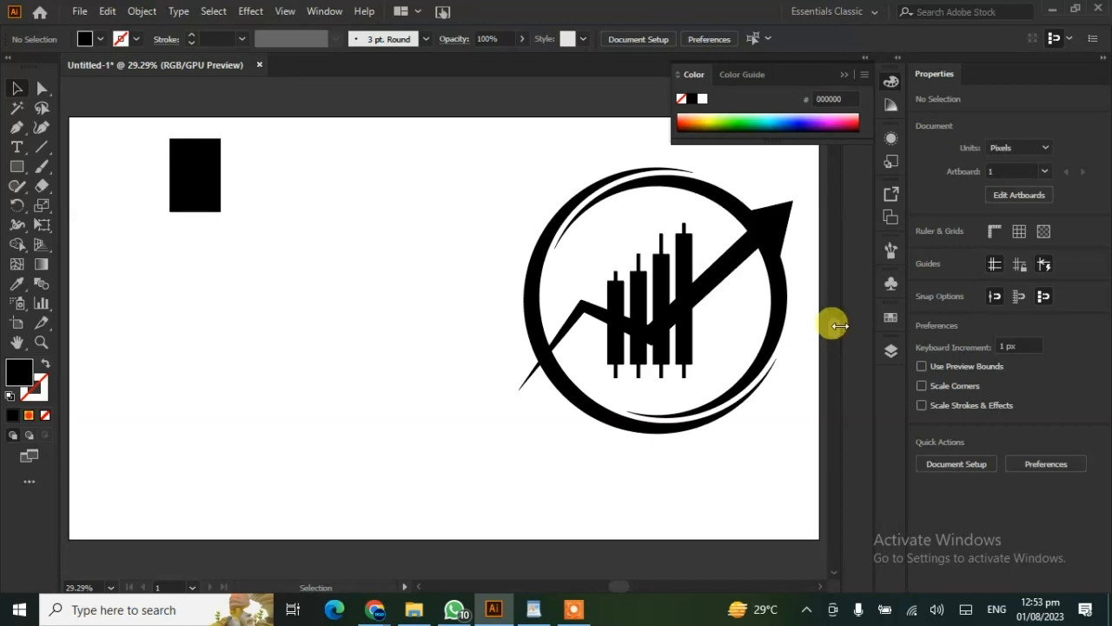
# - Unite the expanded trend line and the triangular arrowhead into a single arrow shape
pyautogui.click(791, 211)
pyautogui.click(794, 211)
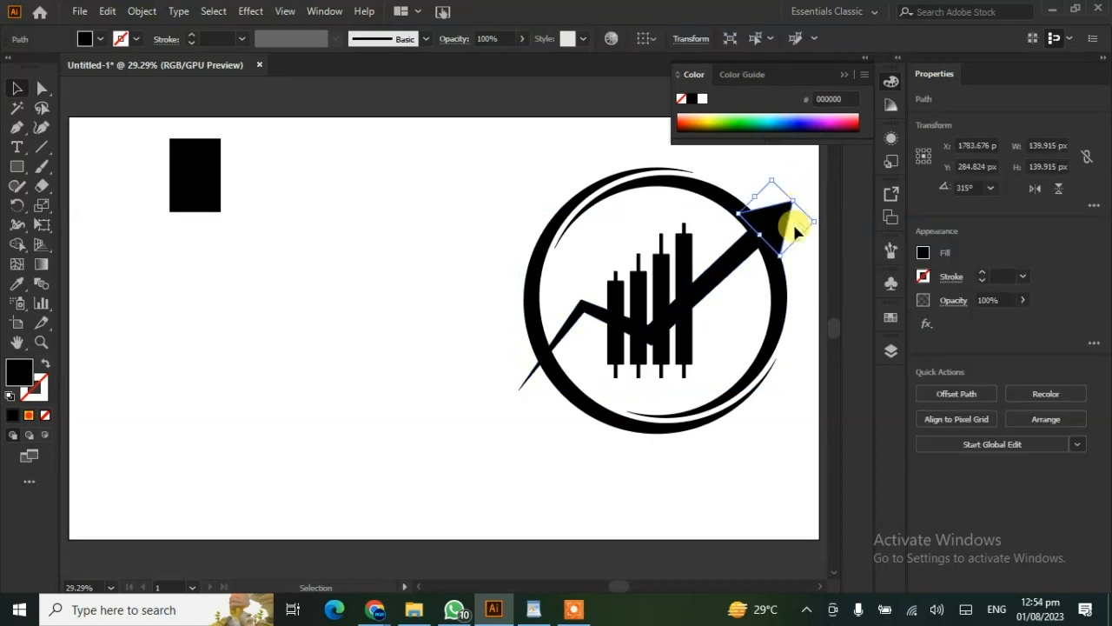
pyautogui.keyDown('shift'); pyautogui.click(747, 261); pyautogui.keyUp('shift')
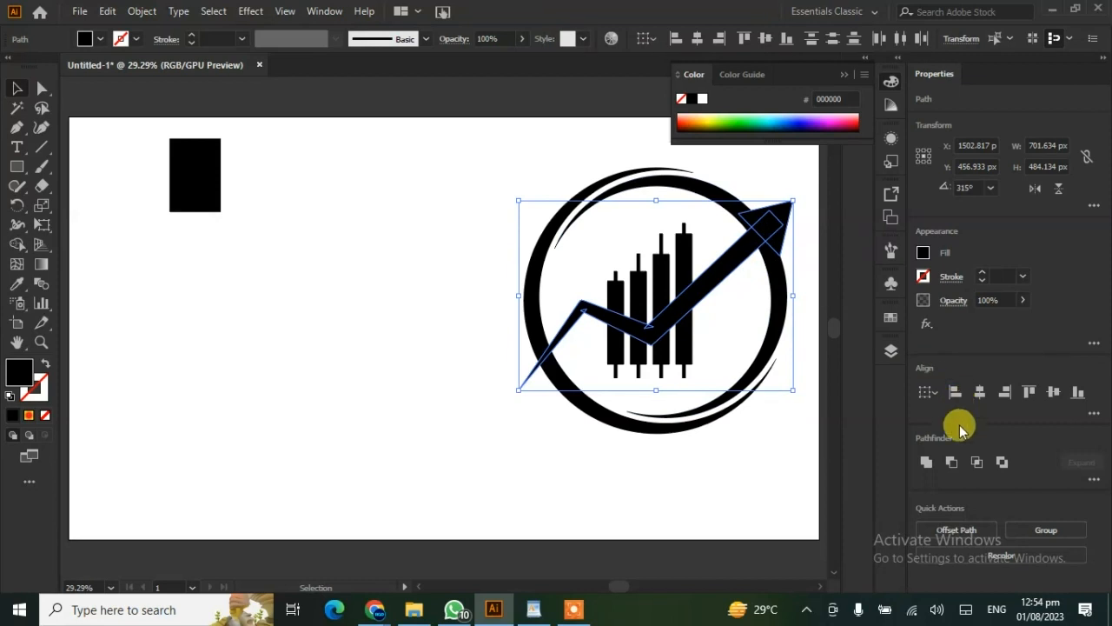
pyautogui.click(928, 465)
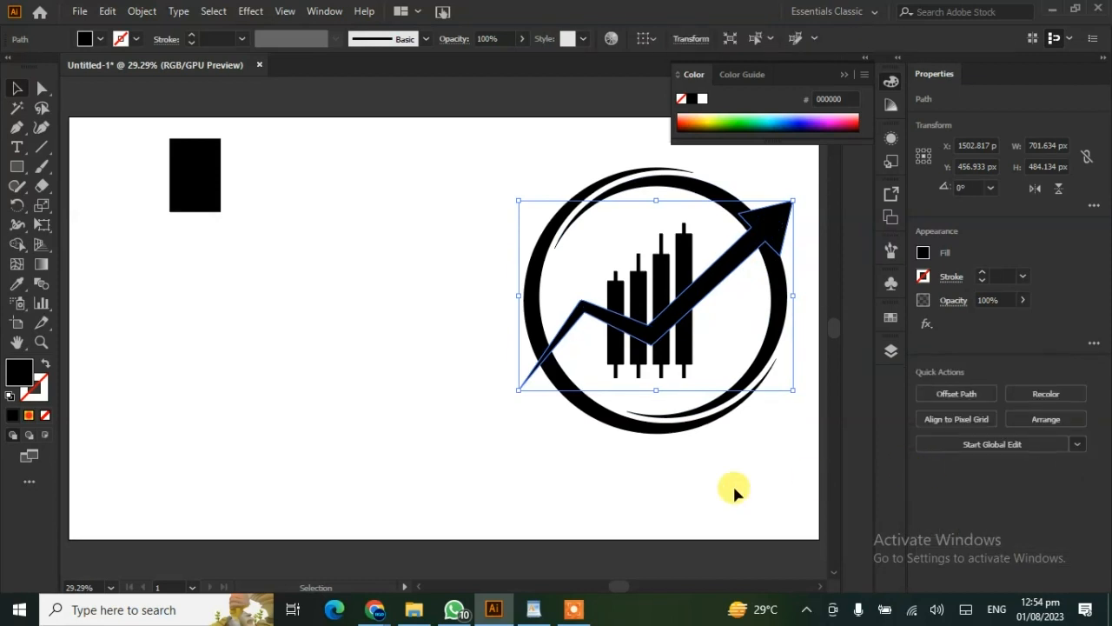
pyautogui.click(458, 484)
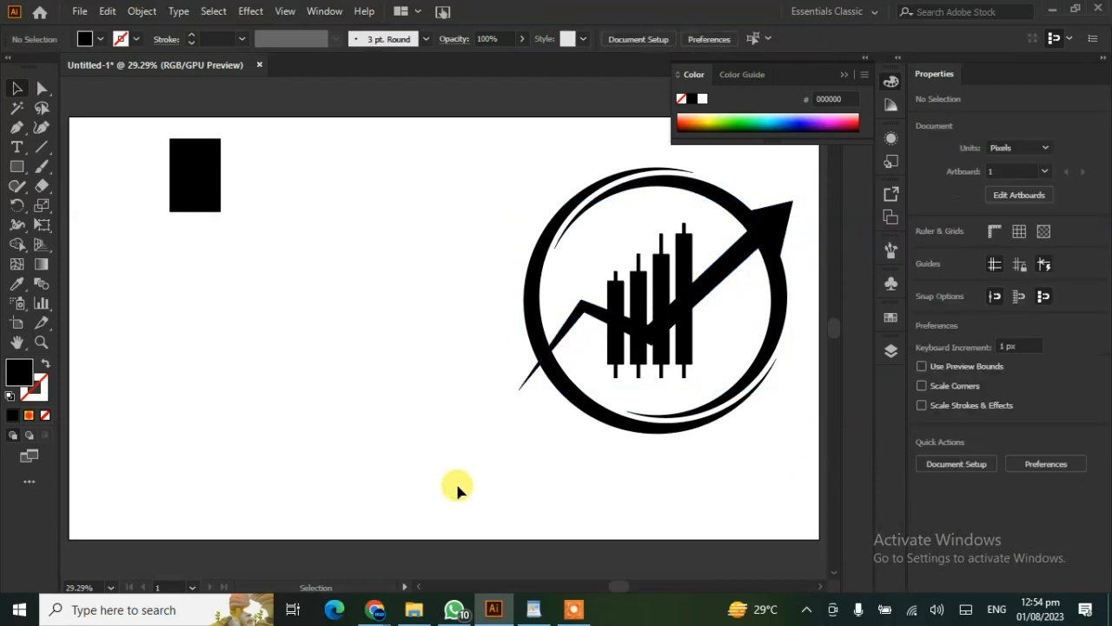
# - Rotate the united arrow to about 356° and shift it slightly left and down across the ring
pyautogui.click(738, 250)
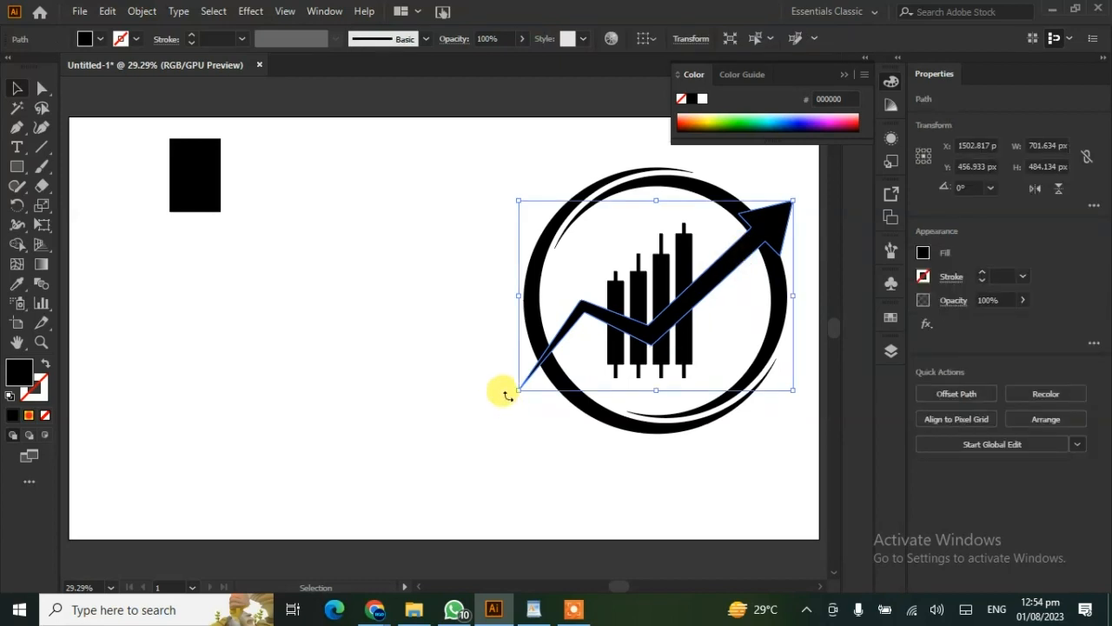
pyautogui.moveTo(509, 394)
pyautogui.mouseDown()
pyautogui.moveTo(489, 385)
pyautogui.moveTo(516, 398)
pyautogui.mouseUp()
pyautogui.moveTo(703, 293)
pyautogui.mouseDown()
pyautogui.moveTo(690, 291)
pyautogui.moveTo(691, 303)
pyautogui.mouseUp()
# - Offset the arrow's path by 14 px with Miter joins and a miter limit of 4
pyautogui.click(957, 394)
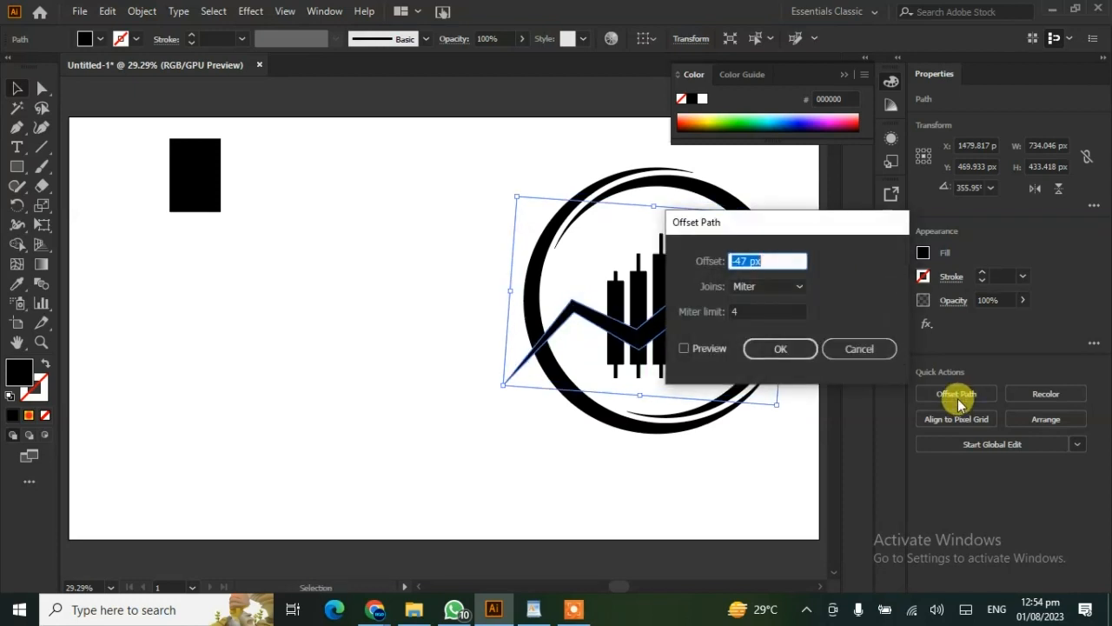
pyautogui.click(687, 348)
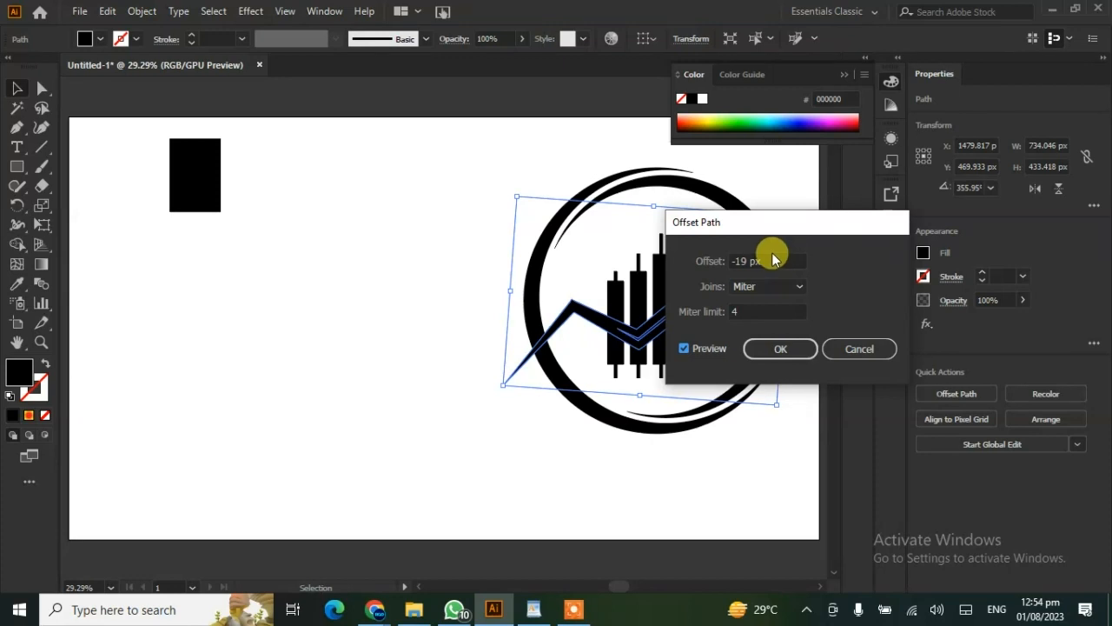
pyautogui.scroll(20, 773, 257)
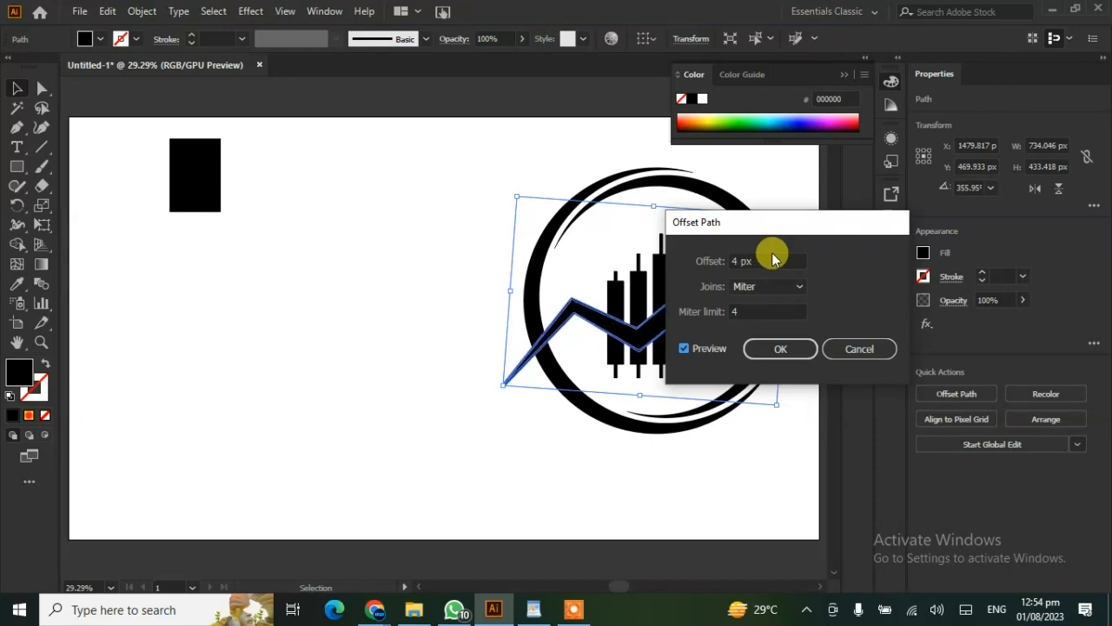
pyautogui.scroll(2, 773, 257)
pyautogui.scroll(2, 773, 257)
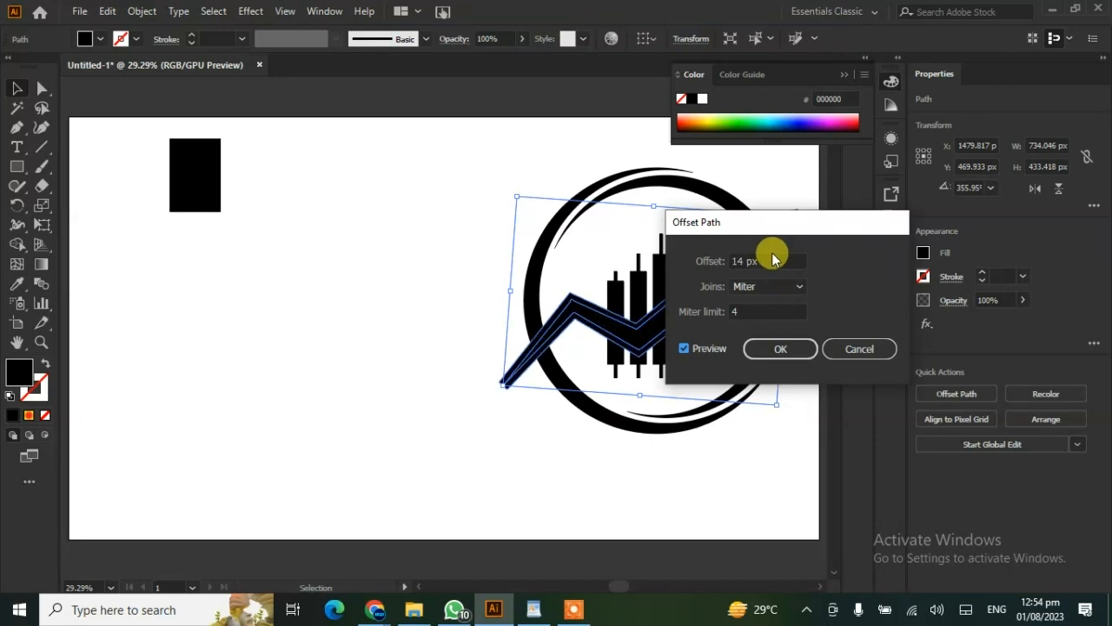
pyautogui.click(778, 350)
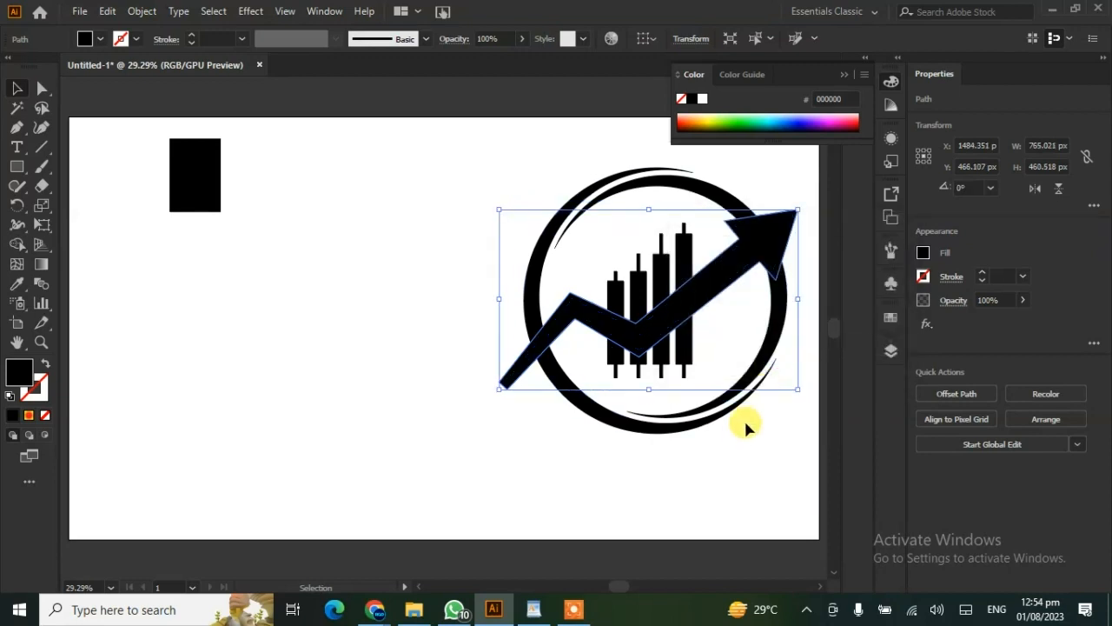
# - Remove the offset arrow's area from the ring and bars with Shape Builder, leaving a gap around the arrow, and group the cut pieces
pyautogui.keyDown('shift'); pyautogui.click(614, 426); pyautogui.keyUp('shift')
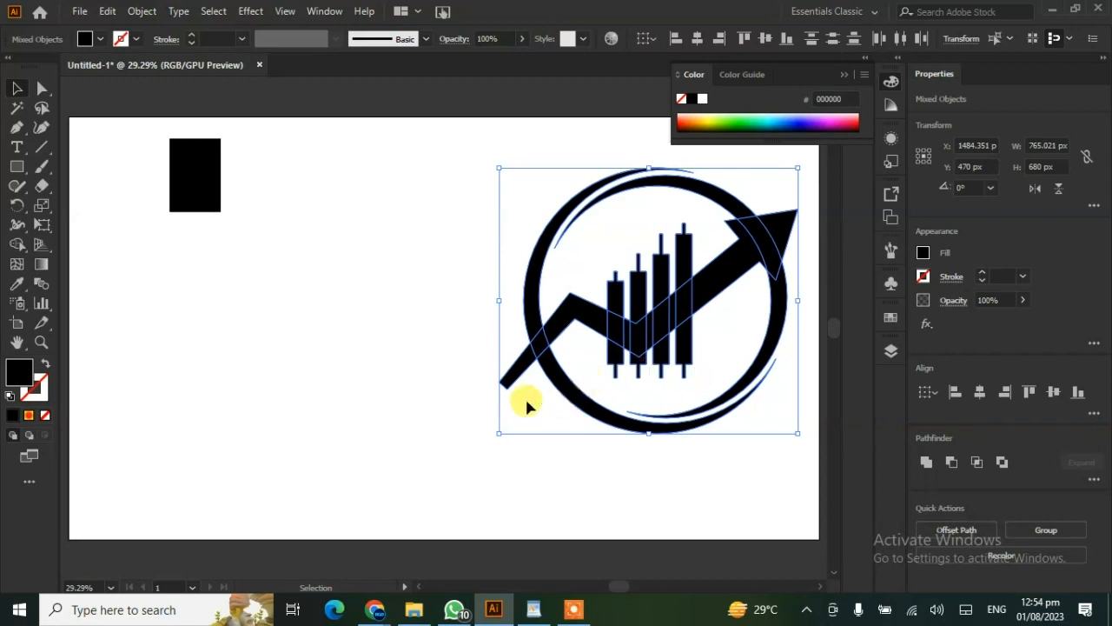
pyautogui.click(18, 244)
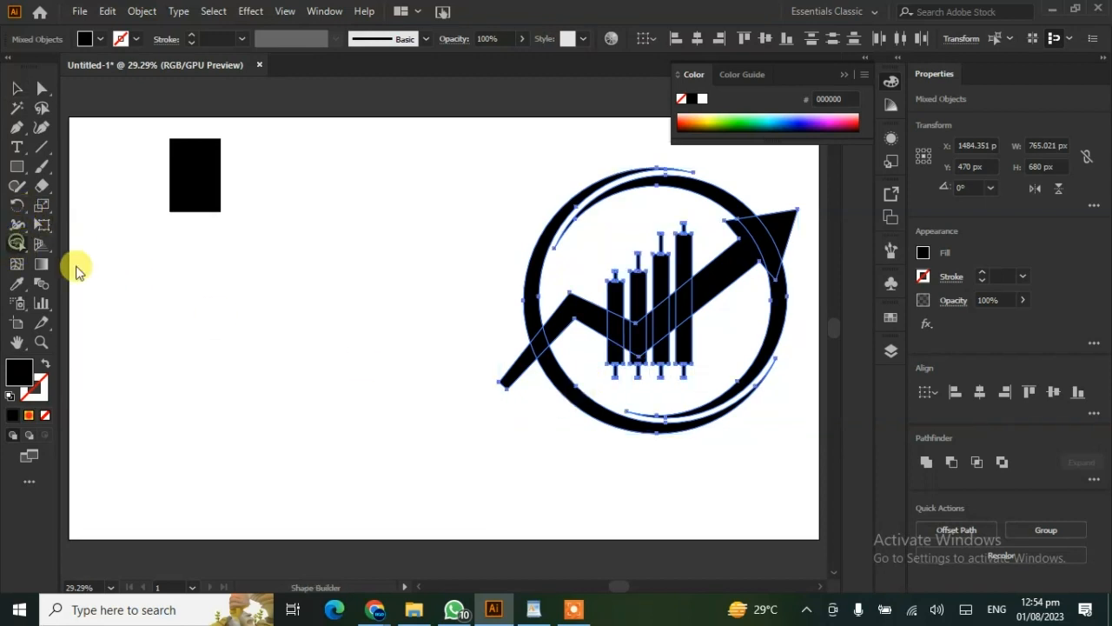
pyautogui.moveTo(561, 337)
pyautogui.mouseDown()
pyautogui.moveTo(531, 356)
pyautogui.moveTo(610, 325)
pyautogui.moveTo(635, 331)
pyautogui.moveTo(704, 292)
pyautogui.mouseUp()
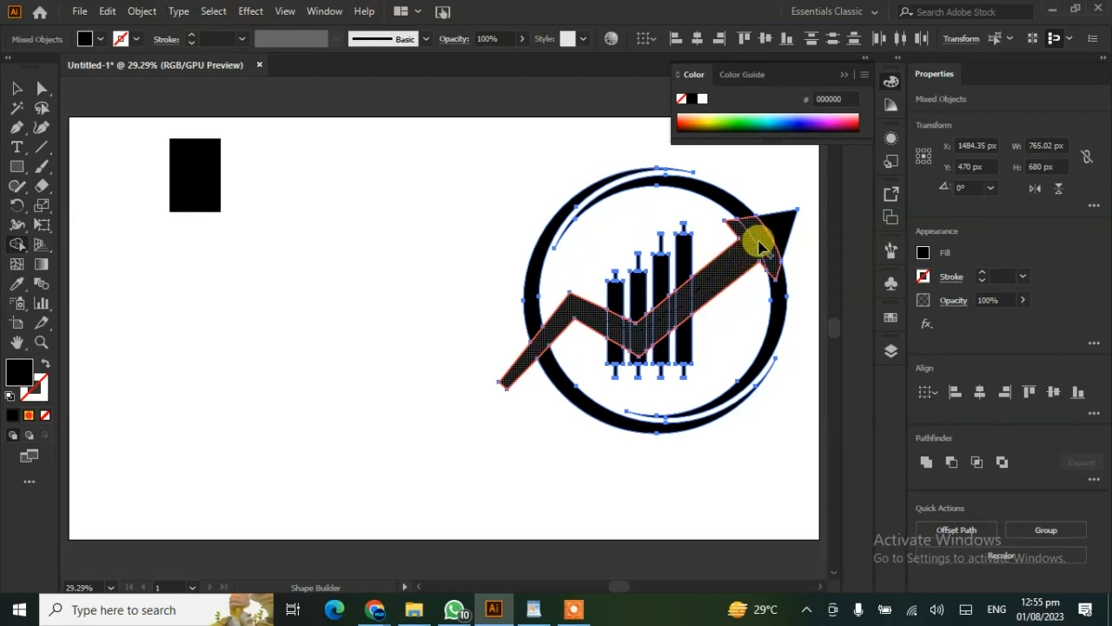
pyautogui.moveTo(773, 233); pyautogui.dragTo(697, 271)
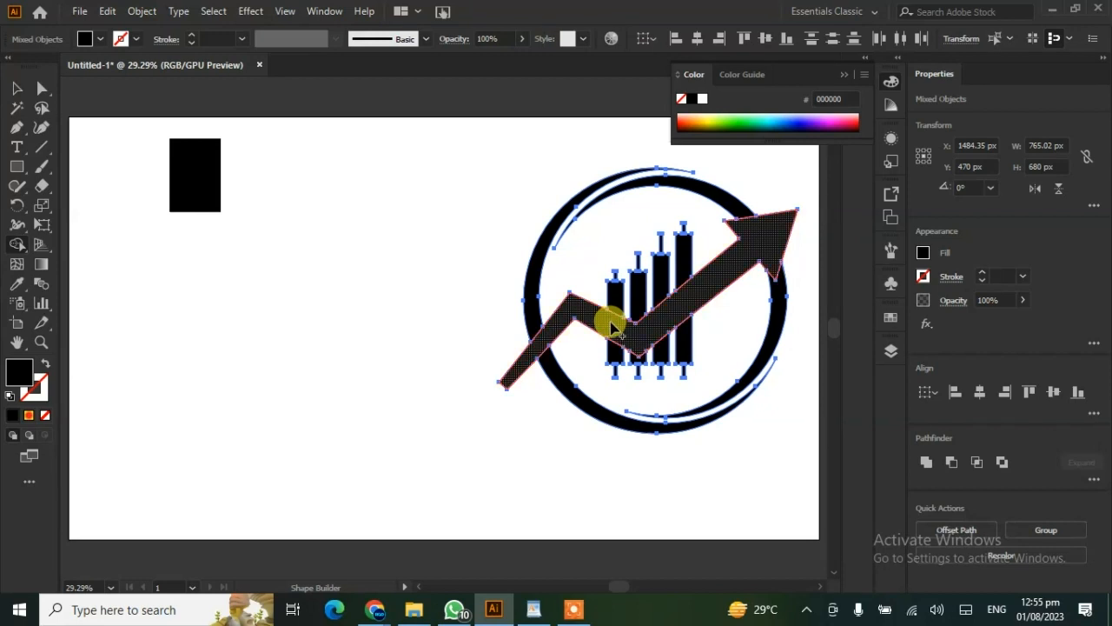
pyautogui.hotkey('ctrl', 'g')
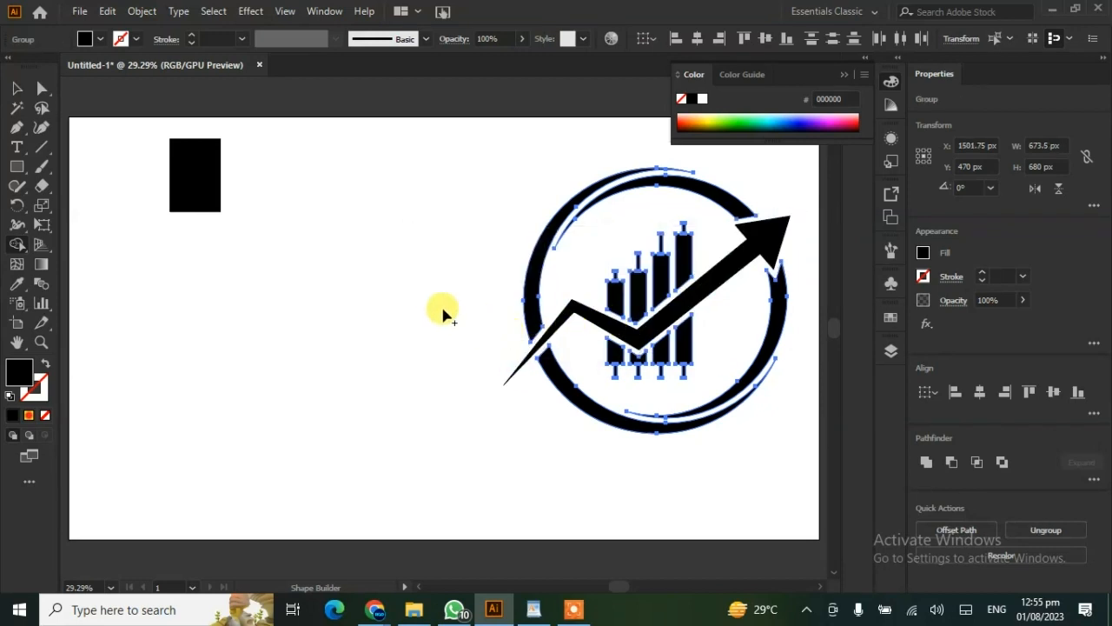
# - Select the ring, bars and arrow together and move them left to the middle of the artboard
pyautogui.click(13, 89)
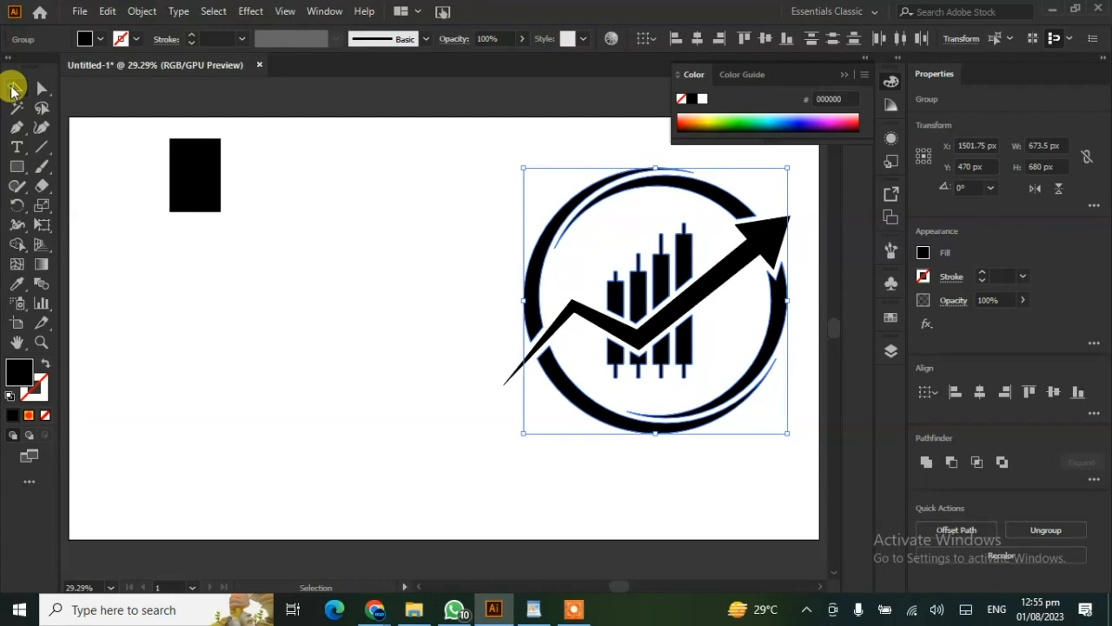
pyautogui.click(311, 378)
pyautogui.moveTo(479, 248); pyautogui.dragTo(715, 481)
pyautogui.moveTo(730, 273); pyautogui.dragTo(537, 275)
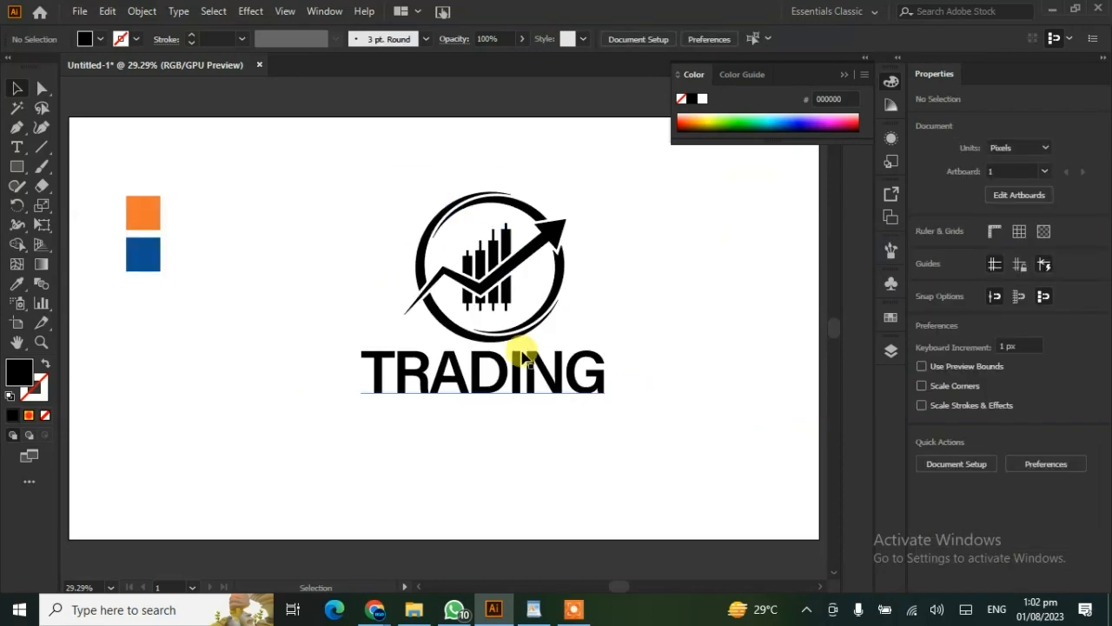
# - Colour the ring's lower and left arcs orange (F0792E) by sampling the orange square with the Eyedropper
pyautogui.click(434, 318)
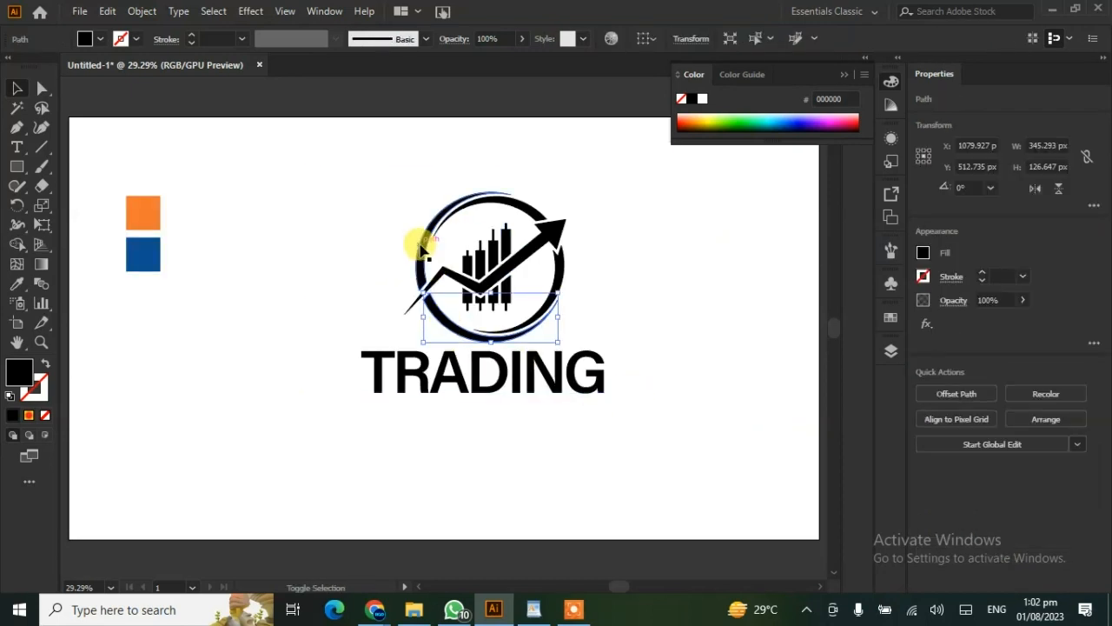
pyautogui.keyDown('shift'); pyautogui.click(421, 246); pyautogui.keyUp('shift')
pyautogui.click(17, 284)
pyautogui.click(146, 209)
pyautogui.click(17, 89)
pyautogui.click(196, 253)
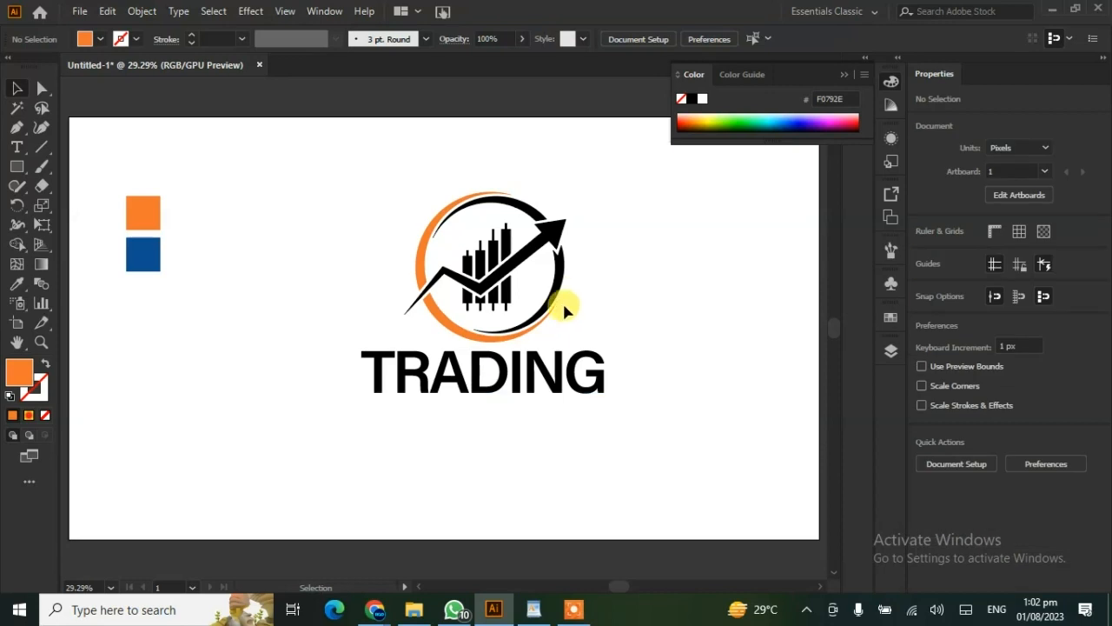
# - Colour the ring's upper-right and right arcs blue (0E5091) by sampling the blue square with the Eyedropper
pyautogui.click(562, 301)
pyautogui.keyDown('shift'); pyautogui.click(529, 206); pyautogui.keyUp('shift')
pyautogui.click(17, 284)
pyautogui.click(142, 254)
pyautogui.click(17, 89)
# - Colour the candlestick bars, including the pieces below the arrow, with the blue of the sample square
pyautogui.click(496, 311)
pyautogui.click(493, 295)
pyautogui.click(17, 284)
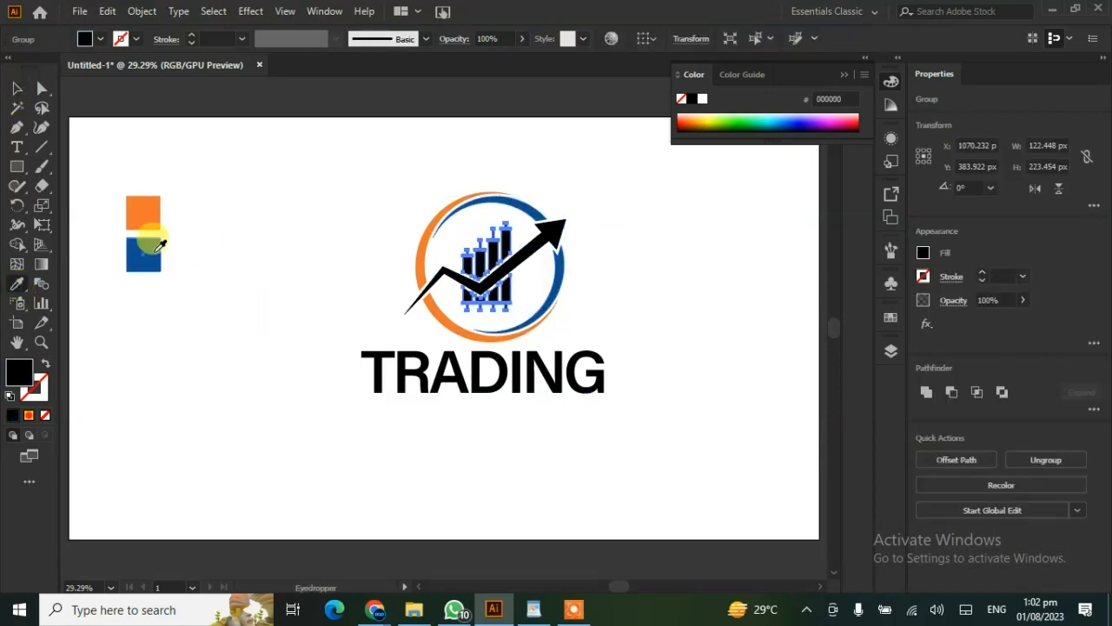
pyautogui.click(157, 250)
pyautogui.click(18, 89)
pyautogui.click(274, 386)
# - Colour the rising arrow orange by sampling the orange square with the Eyedropper
pyautogui.click(513, 261)
pyautogui.click(17, 284)
pyautogui.click(141, 212)
pyautogui.click(18, 89)
# - Colour the TRADING text blue (0E5091) by sampling the blue square with the Eyedropper
pyautogui.click(405, 386)
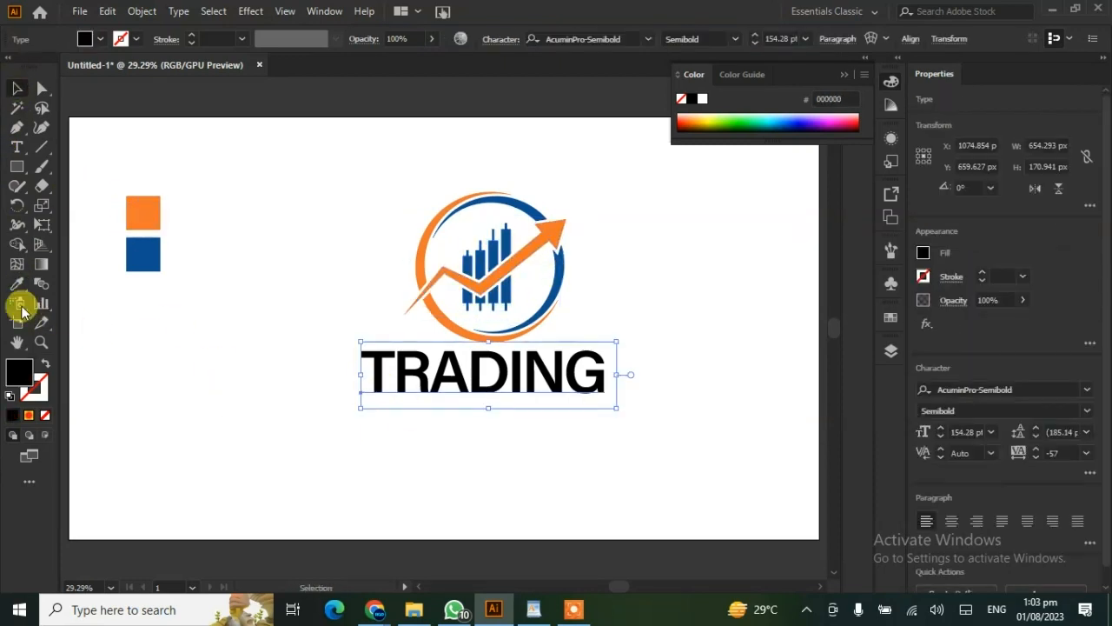
pyautogui.click(17, 284)
pyautogui.click(143, 251)
pyautogui.click(17, 89)
pyautogui.click(278, 392)
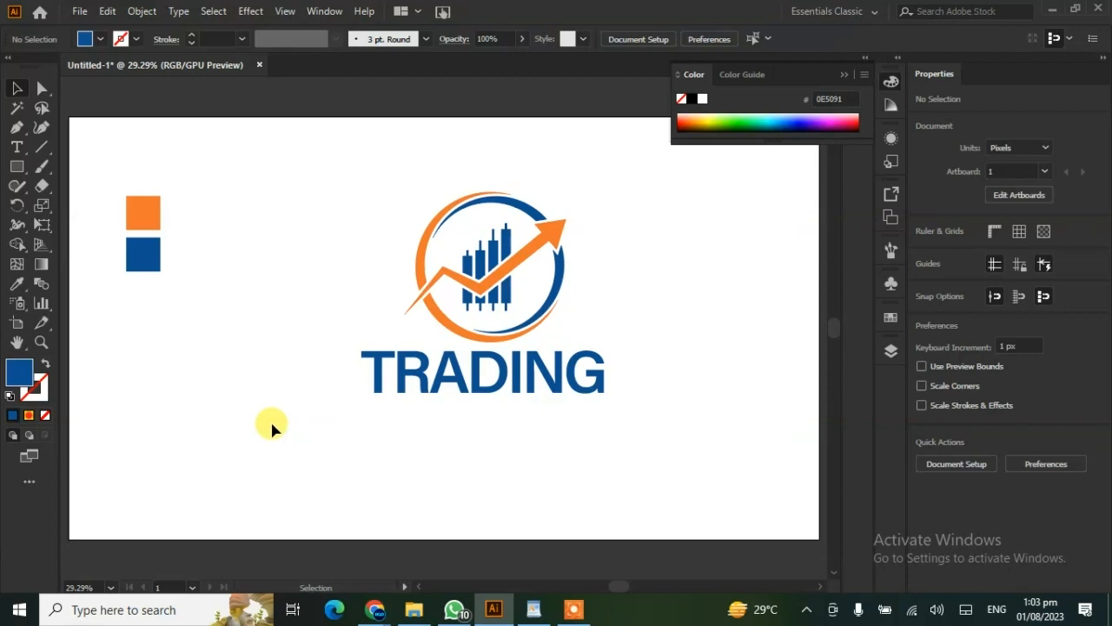
# - Add a point text reading "TaglineHere" to the left of the TRADING text
pyautogui.click(16, 147)
pyautogui.click(199, 376)
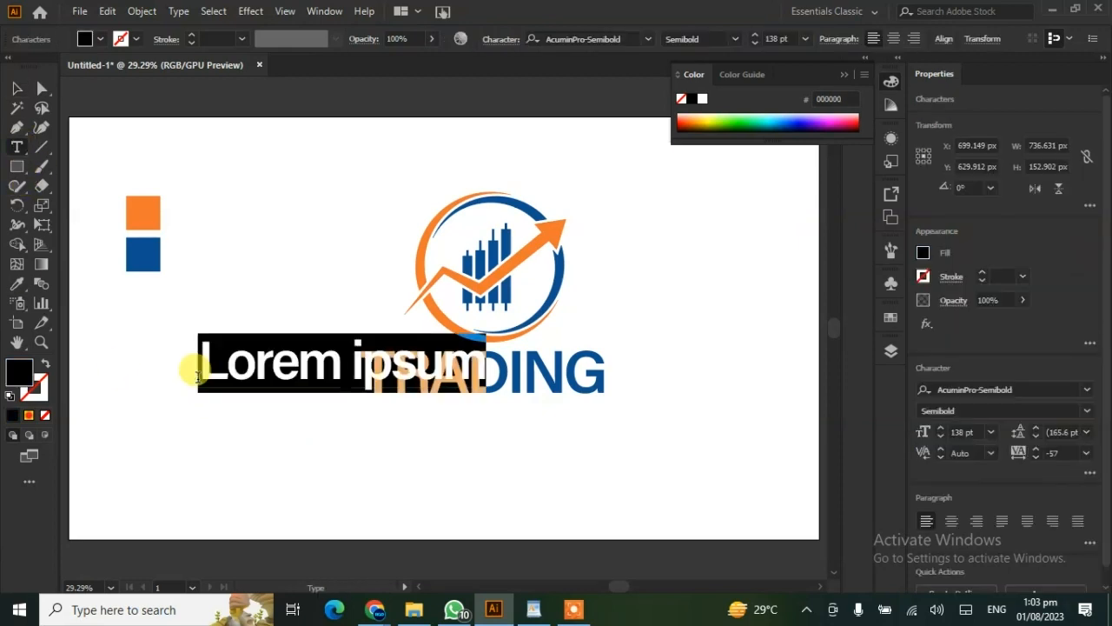
pyautogui.write('Tagline')
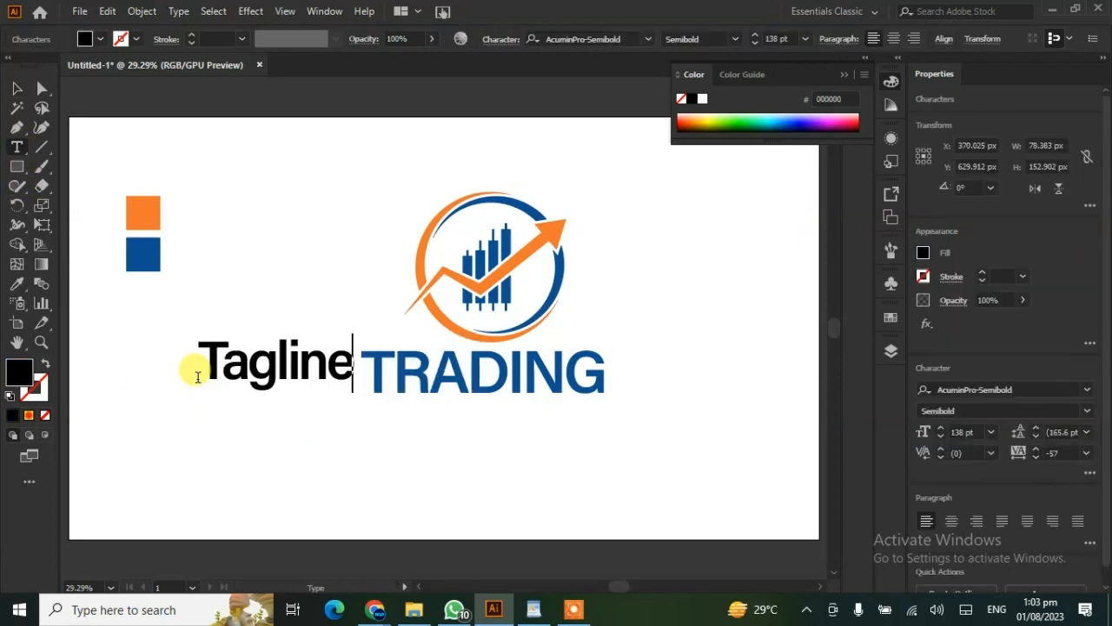
pyautogui.write('Here')
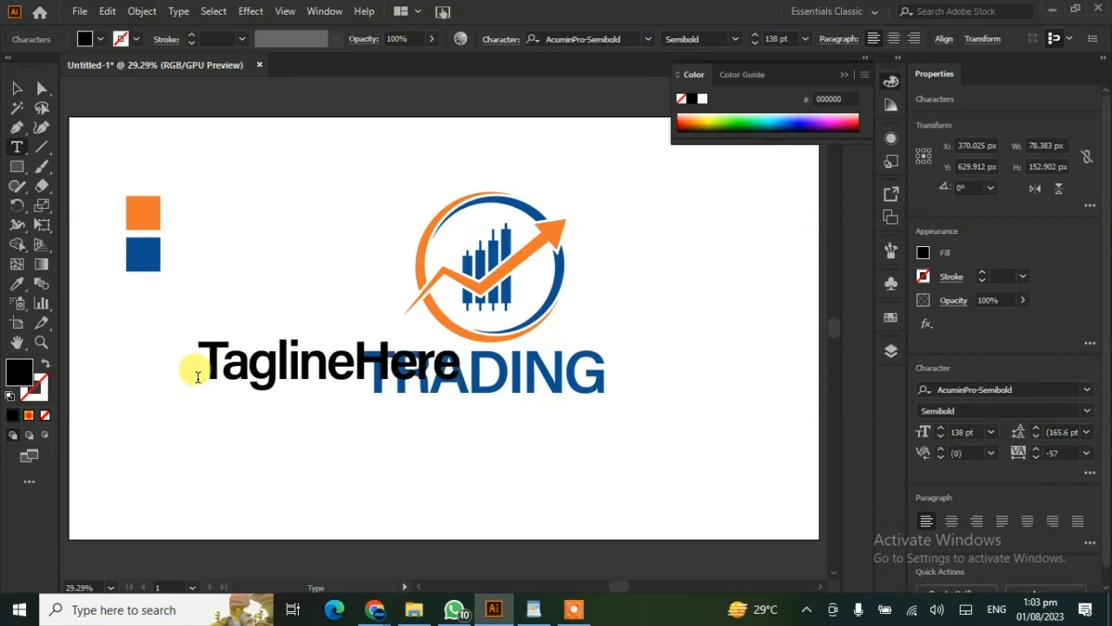
# - Shrink the TaglineHere text, place it under the right end of TRADING and colour it orange
pyautogui.click(17, 89)
pyautogui.moveTo(197, 327); pyautogui.dragTo(509, 416)
pyautogui.click(458, 438)
pyautogui.click(556, 404)
pyautogui.click(17, 283)
pyautogui.click(155, 211)
pyautogui.click(231, 409)
# - Draw a thin 372 × 6 px rectangle under TRADING, left of the tagline, and colour it orange
pyautogui.click(17, 166)
pyautogui.moveTo(359, 397); pyautogui.dragTo(507, 400)
pyautogui.click(16, 283)
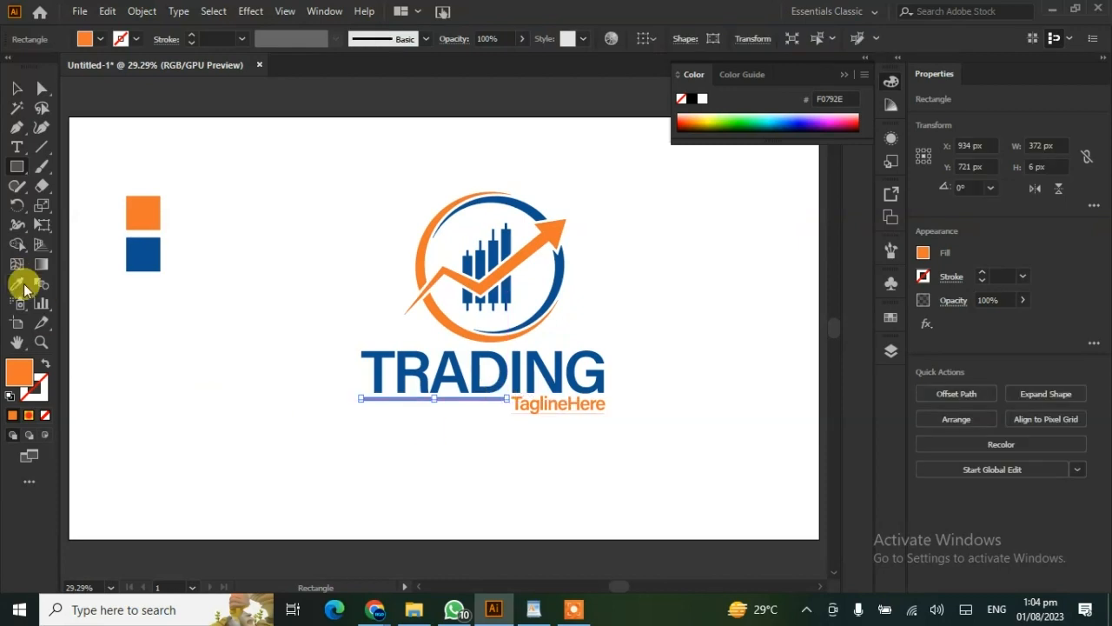
pyautogui.click(157, 211)
pyautogui.click(16, 89)
# - Move the thin orange line down to X 936 px, Y 731 px so it sits level with the tagline
pyautogui.click(456, 412)
pyautogui.click(454, 399)
pyautogui.press('Down')
pyautogui.press('Down')
pyautogui.press('Down')
pyautogui.press('Down')
pyautogui.press('Down')
pyautogui.press('Down')
pyautogui.press('Down')
pyautogui.press('Down')
pyautogui.press('Down')
pyautogui.press('Down')
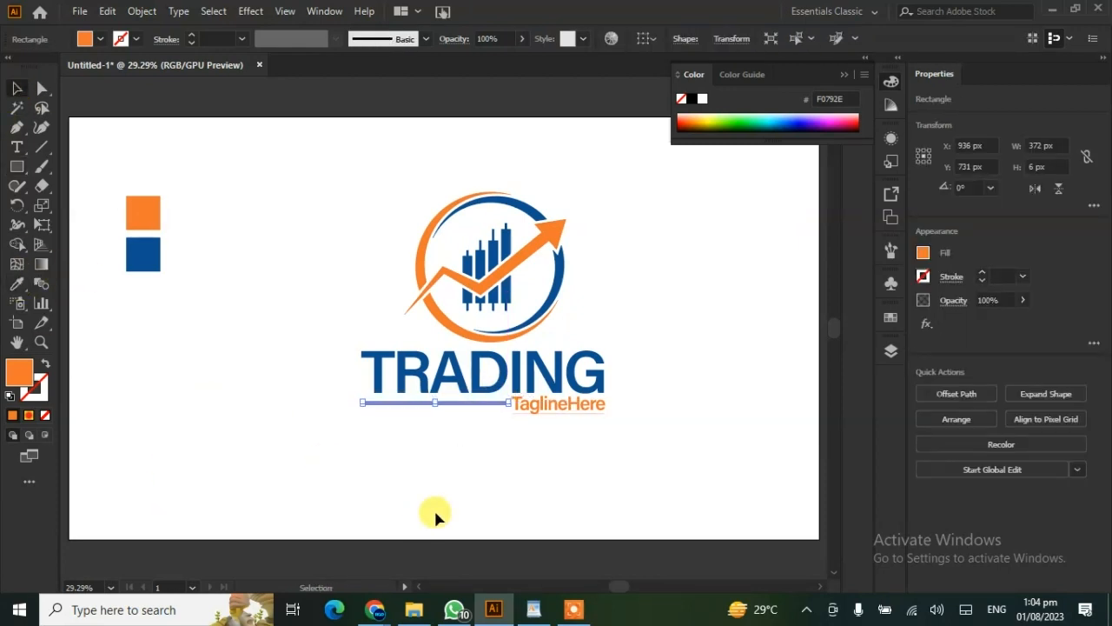
pyautogui.click(401, 497)
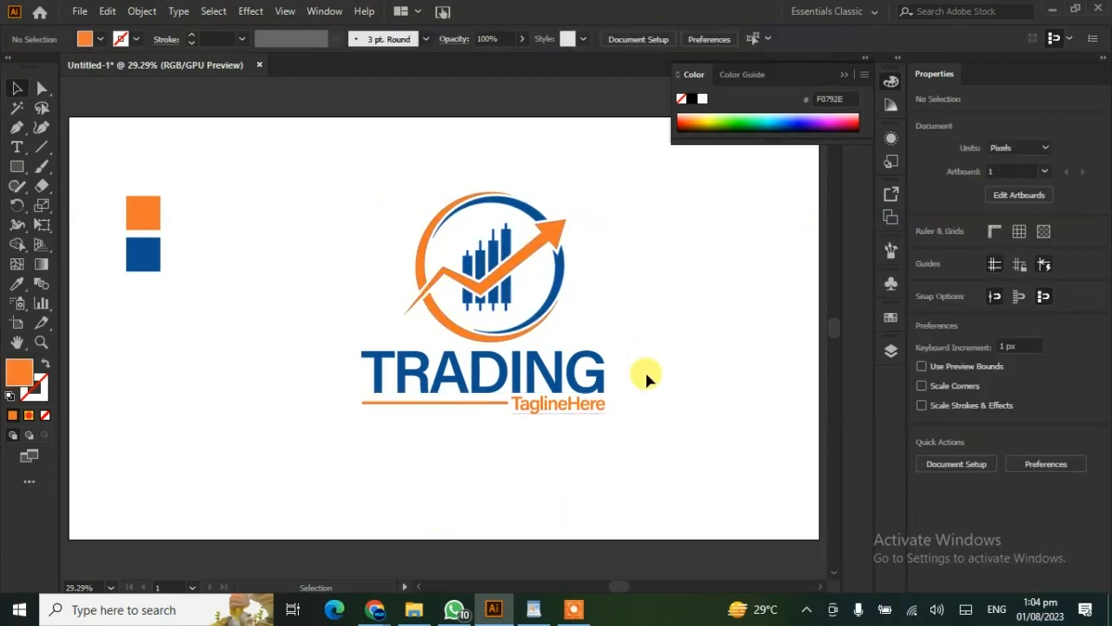
pyautogui.click(402, 404)
pyautogui.click(434, 466)
# - Group the logo parts and centre the emblem and the text block horizontally on each other
pyautogui.moveTo(375, 327); pyautogui.dragTo(373, 329)
pyautogui.rightClick(482, 292)
pyautogui.click(522, 414)
pyautogui.click(633, 236)
pyautogui.moveTo(633, 236); pyautogui.dragTo(461, 383)
pyautogui.click(981, 395)
pyautogui.click(707, 495)
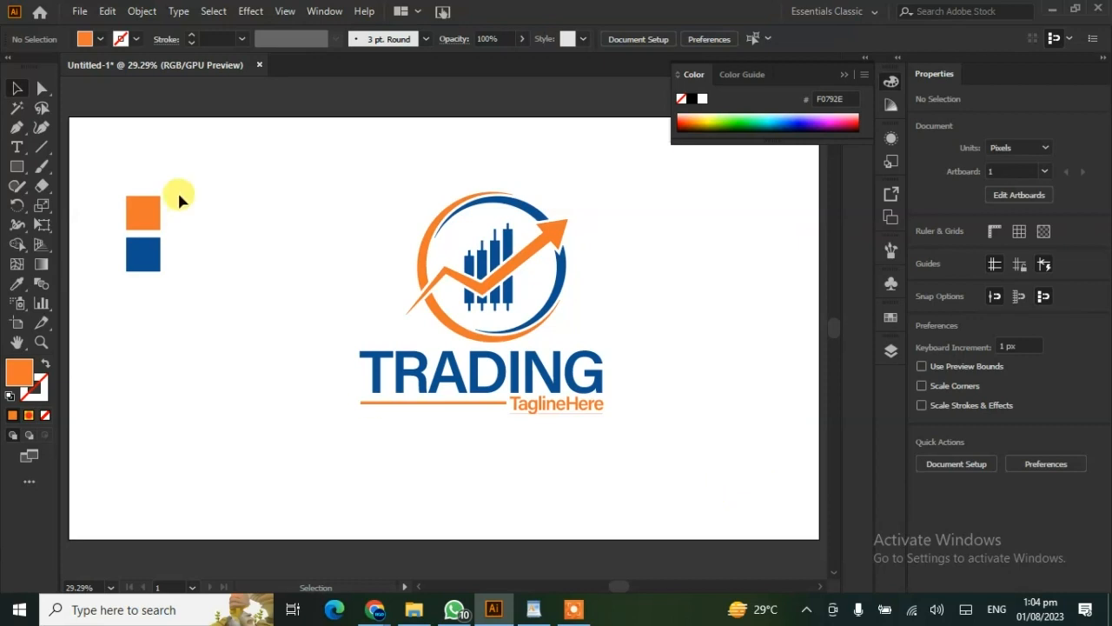
# - Delete the orange and blue sample squares, and enlarge the whole logo to fill the middle of the artboard
pyautogui.moveTo(178, 194); pyautogui.dragTo(128, 326)
pyautogui.press('Delete')
pyautogui.moveTo(598, 206); pyautogui.dragTo(496, 378)
pyautogui.moveTo(616, 414); pyautogui.dragTo(678, 485)
pyautogui.moveTo(518, 297); pyautogui.dragTo(471, 338)
pyautogui.click(715, 363)
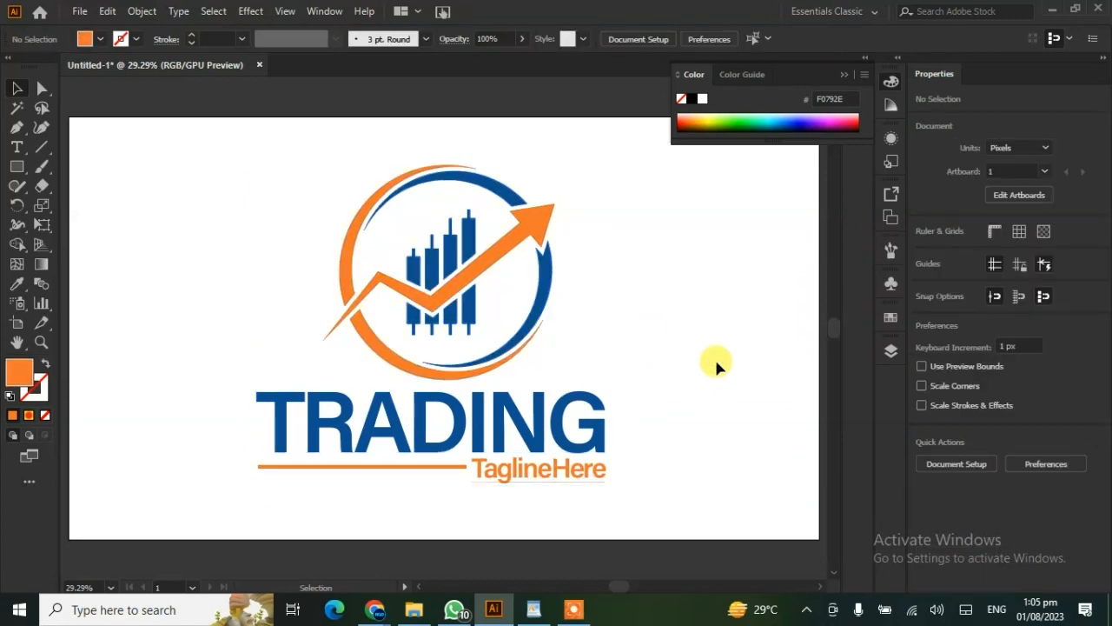